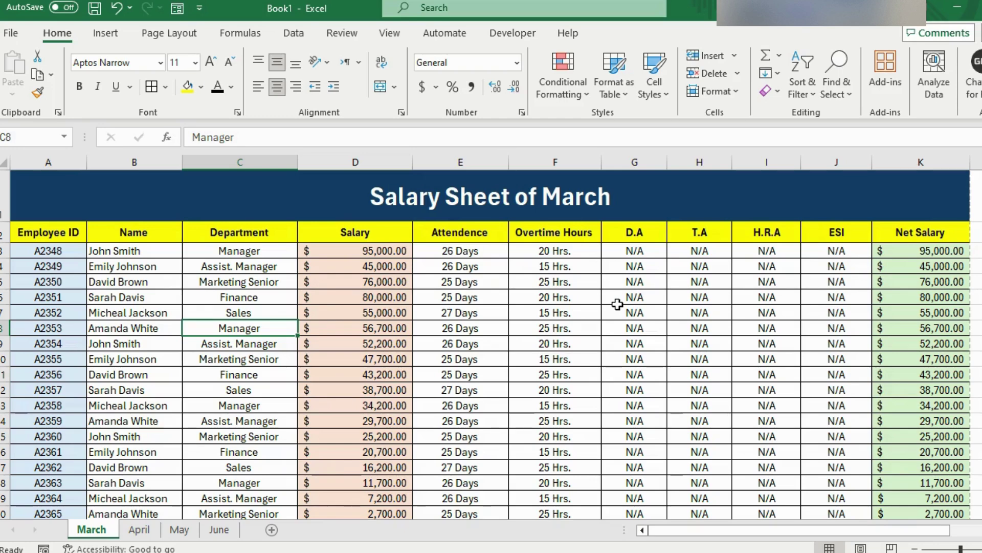
Look through the April, May and June sheets, then return to March
{"action": "scroll", "coordinate": [411, 280], "scroll_direction": "down", "scroll_amount": 15}
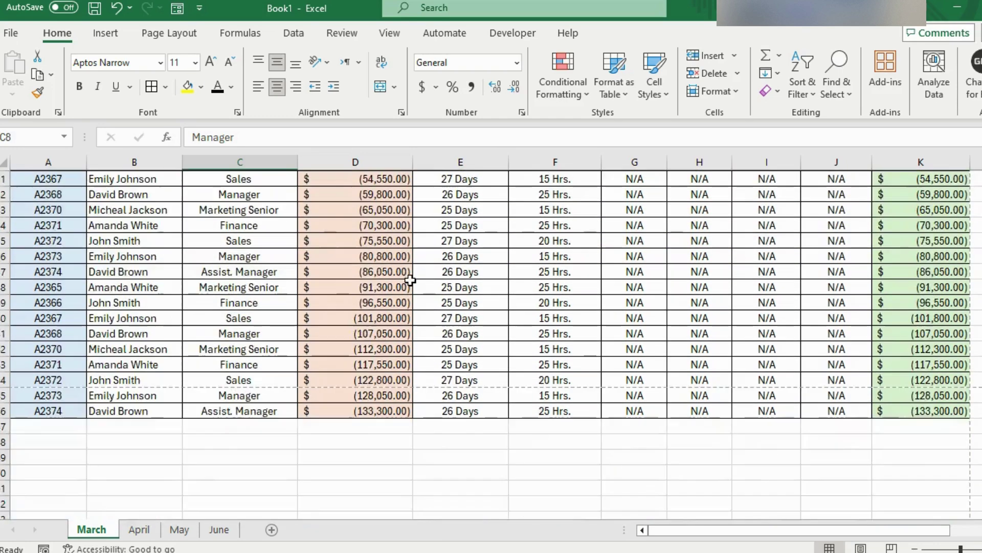
{"action": "scroll", "coordinate": [410, 280], "scroll_direction": "up", "scroll_amount": 15}
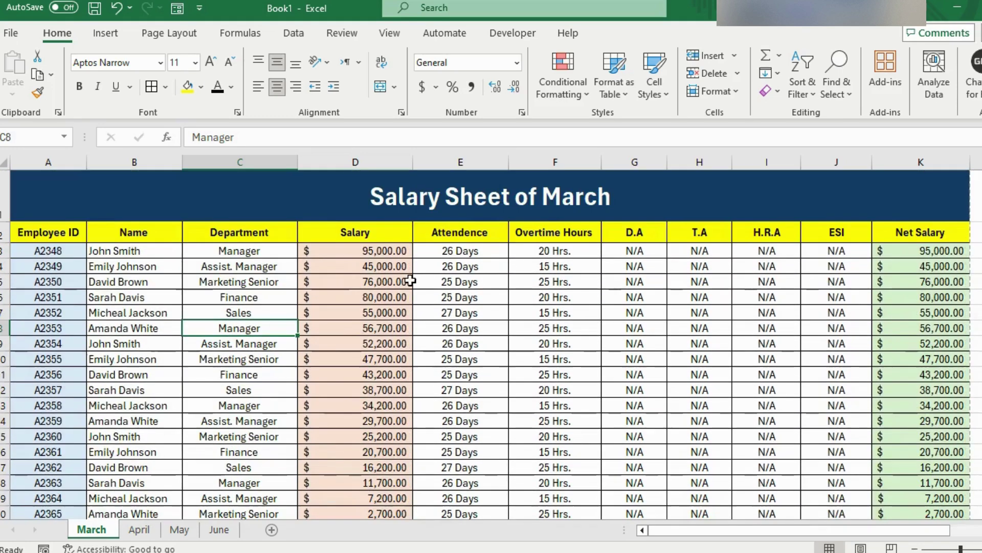
{"action": "left_click", "coordinate": [139, 529]}
{"action": "left_click", "coordinate": [179, 529]}
{"action": "left_click", "coordinate": [215, 529]}
{"action": "left_click", "coordinate": [97, 531]}
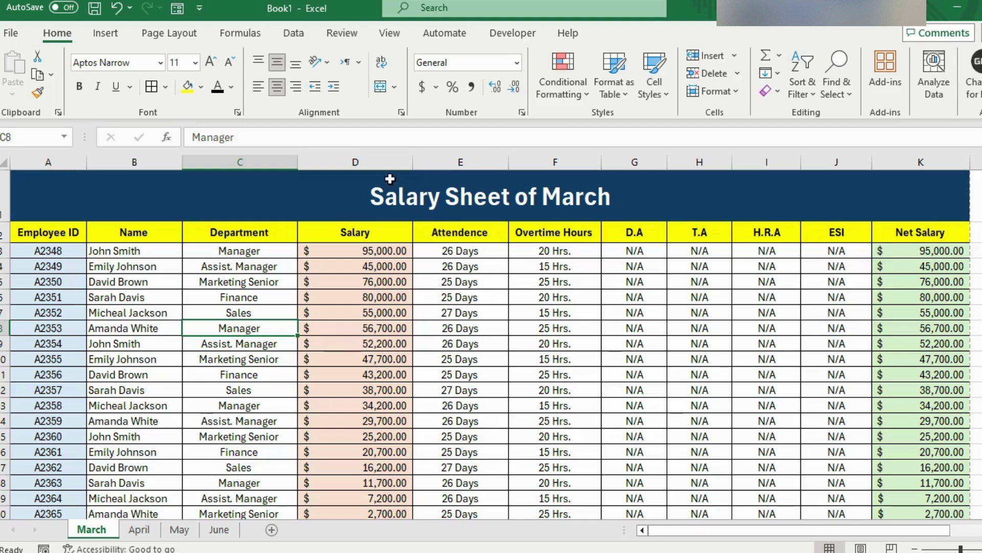
Inspect March table cells: Salary column, H4, Overtime Hours heading, title and H8
{"action": "left_click", "coordinate": [386, 166]}
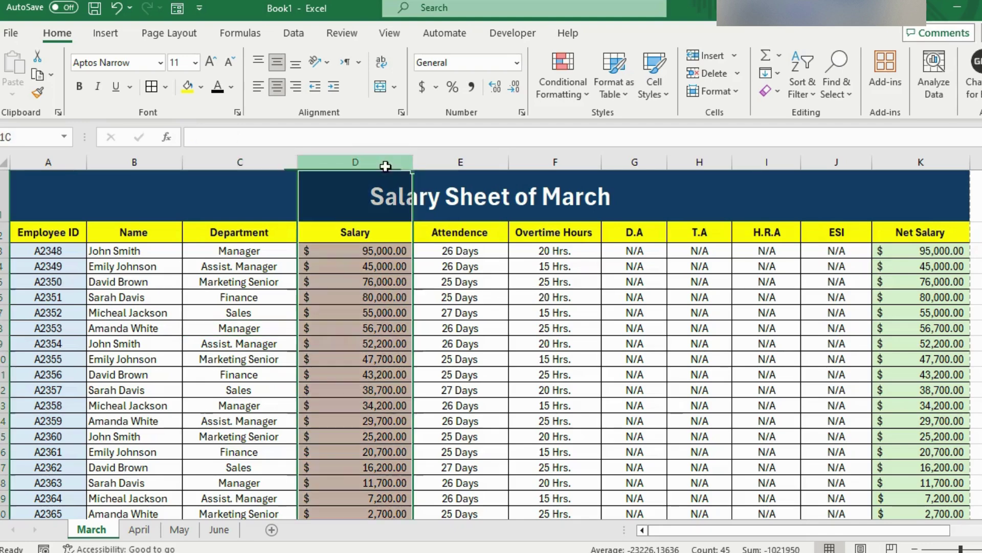
{"action": "left_click", "coordinate": [689, 268]}
{"action": "left_click", "coordinate": [537, 236]}
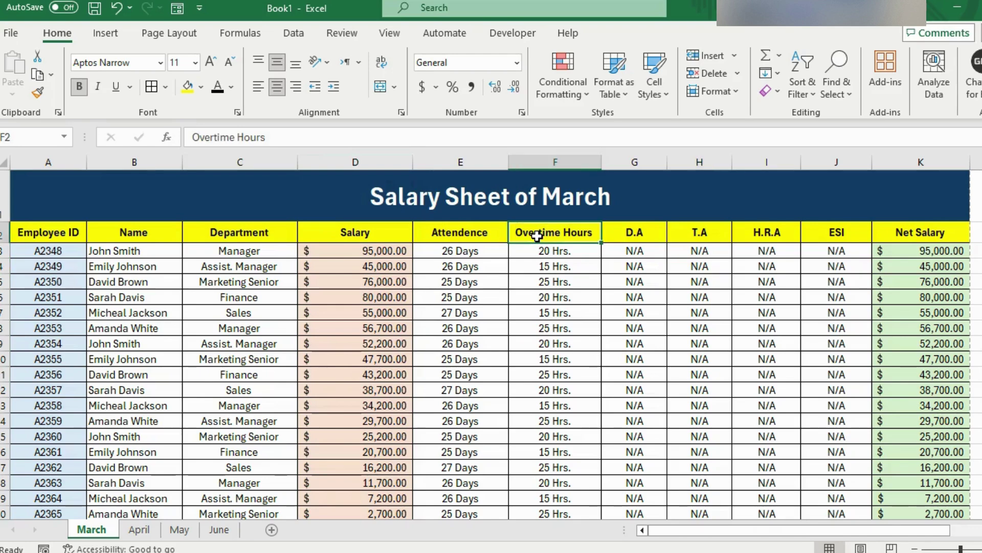
{"action": "left_click", "coordinate": [566, 197]}
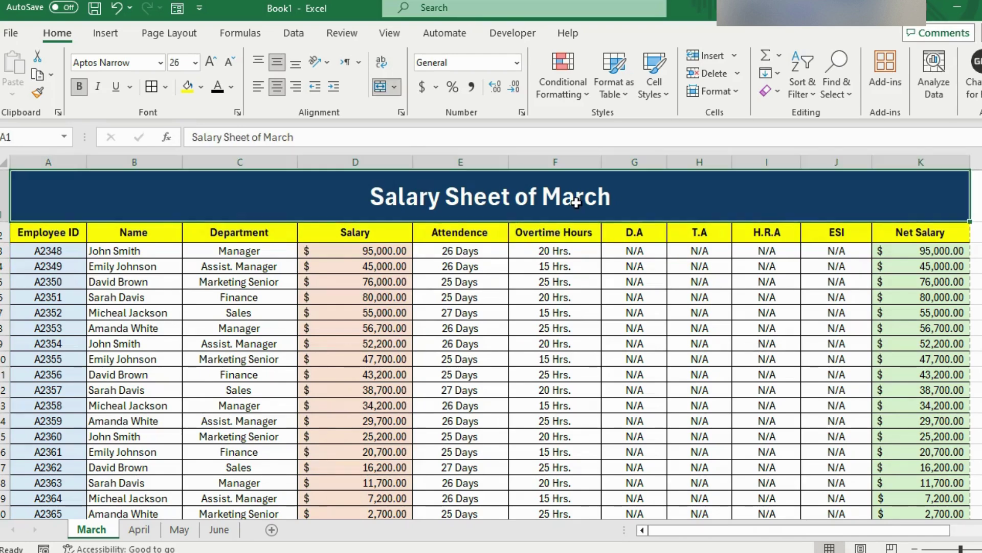
{"action": "left_click", "coordinate": [697, 322]}
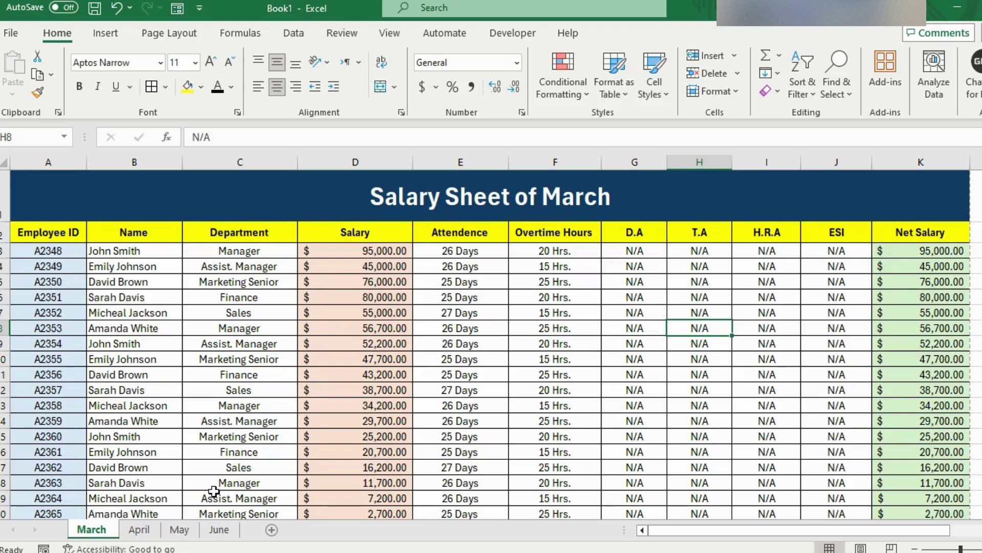
Select the whole March salary table and group the April, May and June sheets with it
{"action": "left_click", "coordinate": [461, 374]}
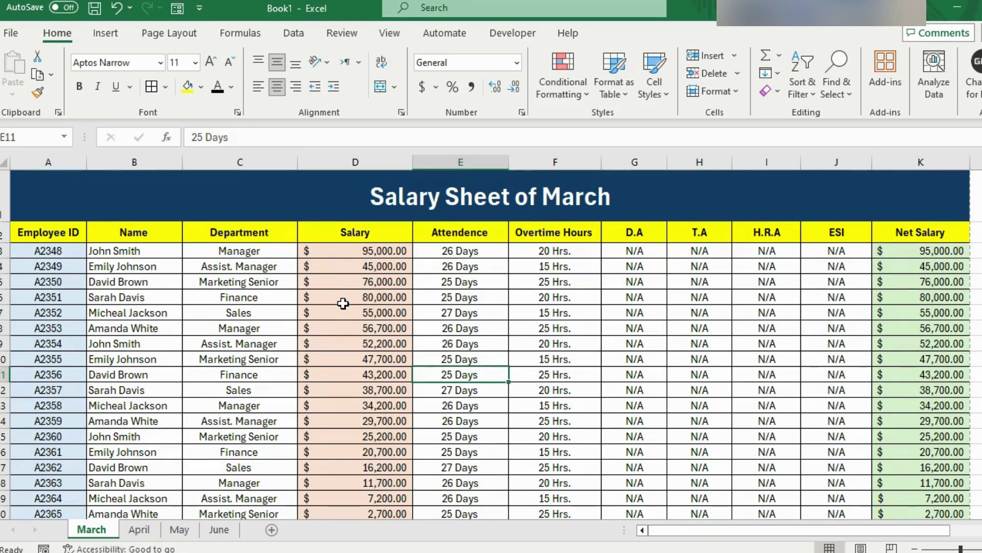
{"action": "key", "text": "ctrl+a"}
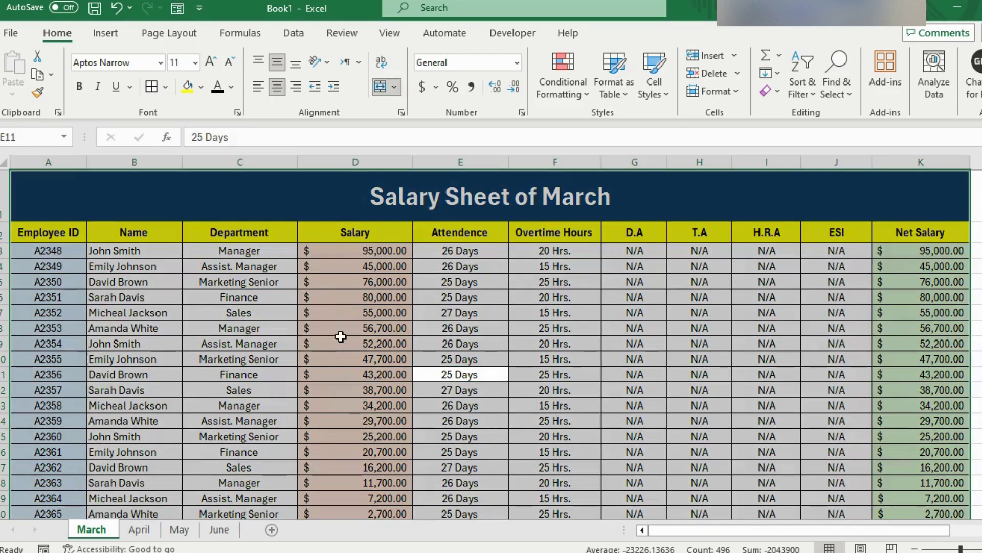
{"action": "left_click", "coordinate": [141, 530], "text": "shift"}
{"action": "left_click", "coordinate": [180, 530], "text": "shift"}
{"action": "left_click", "coordinate": [221, 531], "text": "shift"}
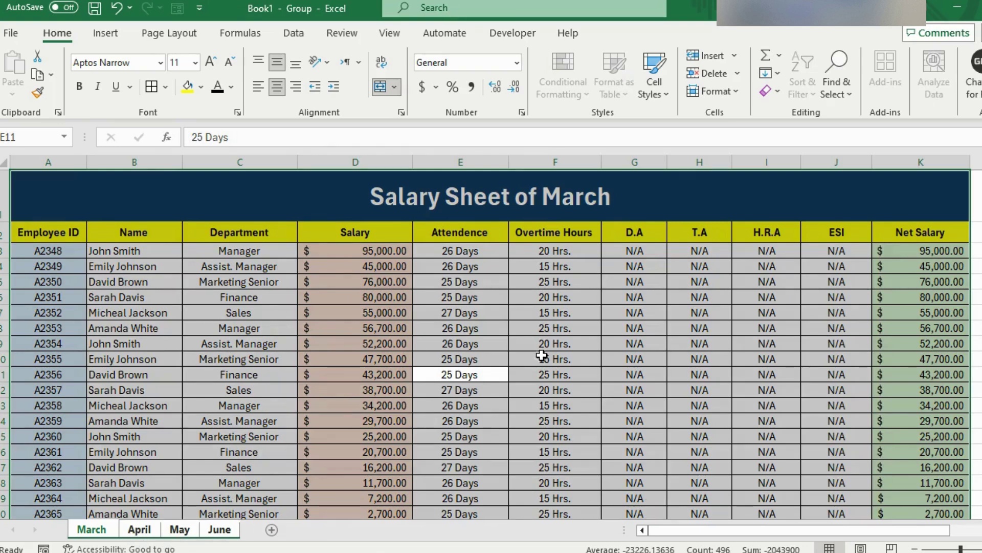
{"action": "left_click", "coordinate": [773, 73]}
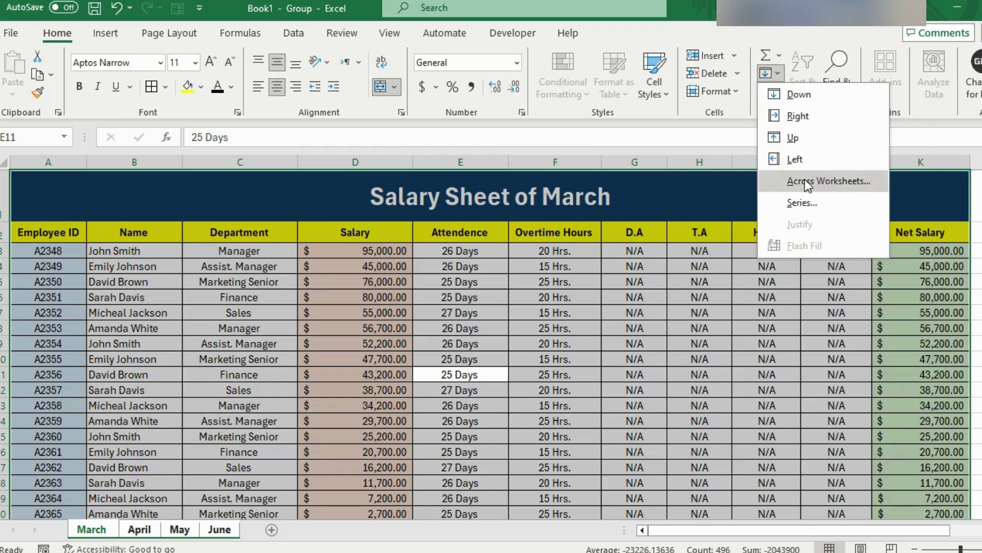
Fill the March table across the grouped sheets using the All option for contents and formats
{"action": "left_click", "coordinate": [829, 180]}
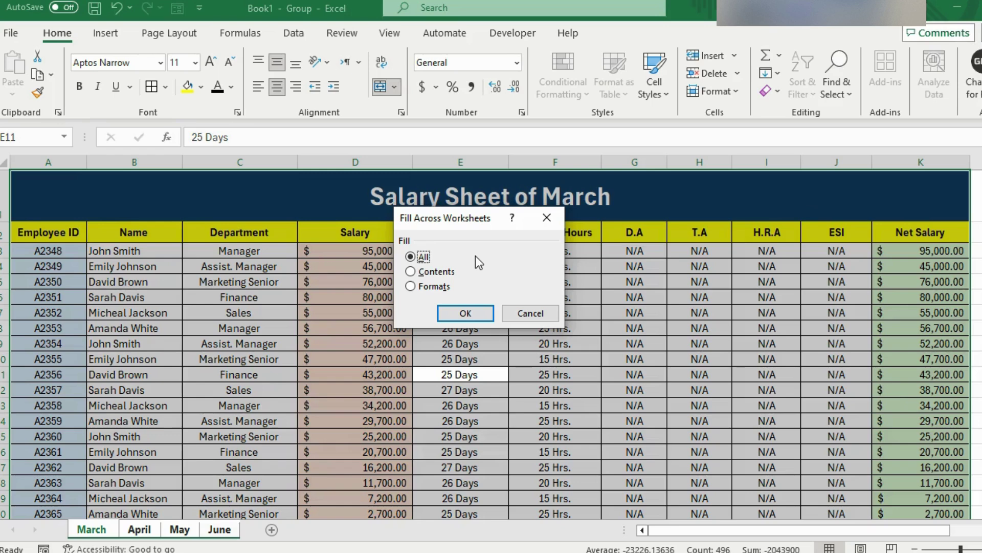
{"action": "left_click", "coordinate": [416, 272]}
{"action": "left_click", "coordinate": [410, 287]}
{"action": "left_click", "coordinate": [411, 257]}
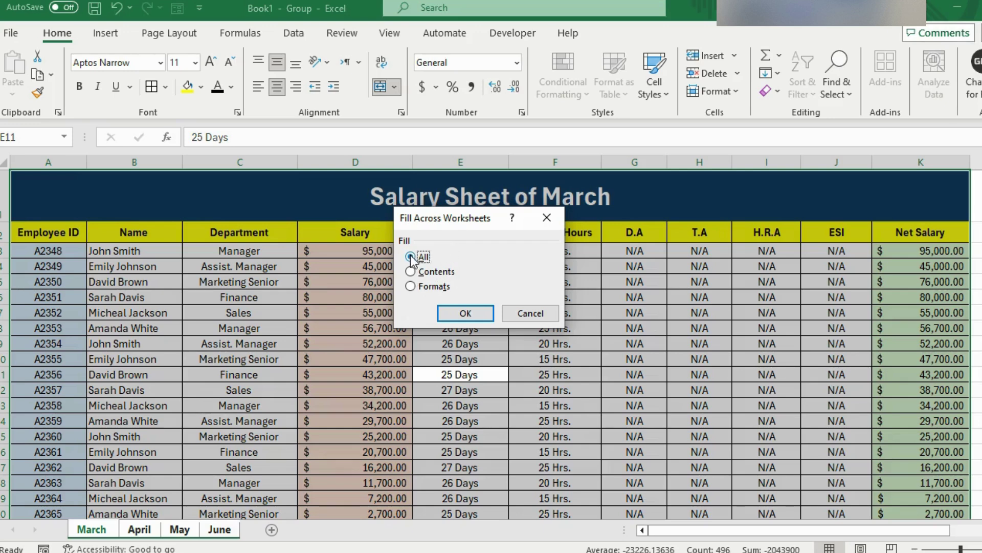
{"action": "left_click", "coordinate": [476, 321]}
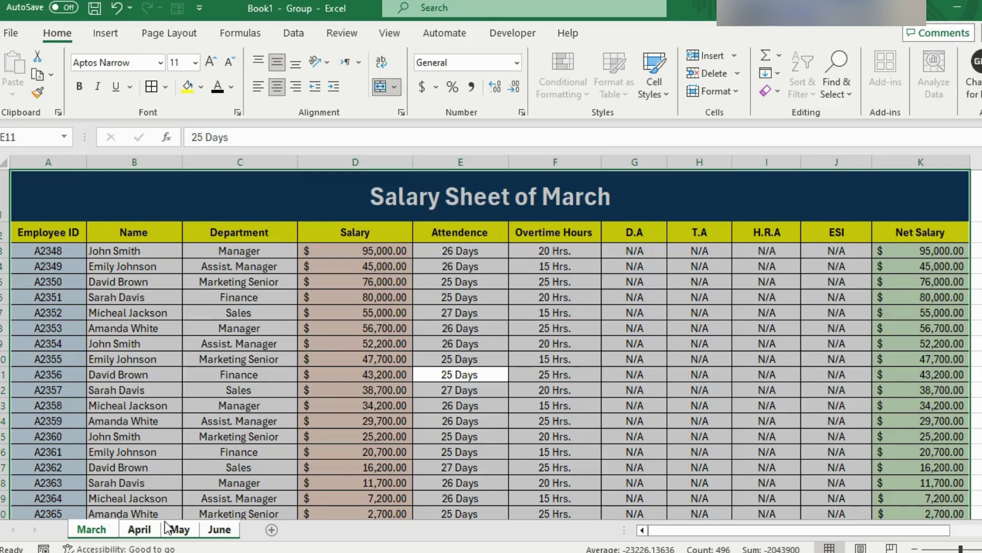
Ungroup the sheets and auto-fit the April sheet's column widths to their contents
{"action": "left_click", "coordinate": [154, 533]}
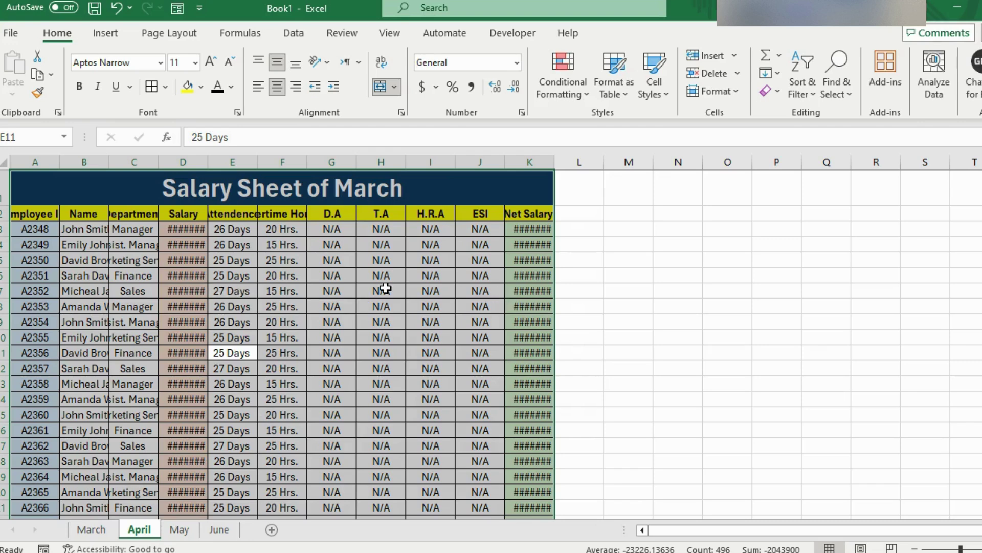
{"action": "left_click", "coordinate": [734, 95]}
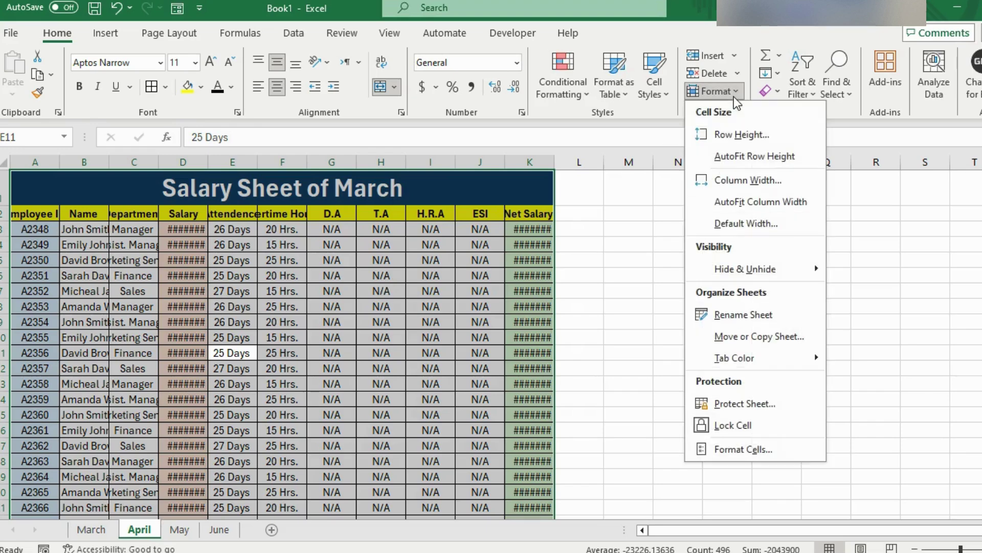
{"action": "left_click", "coordinate": [737, 203]}
{"action": "left_click", "coordinate": [340, 366]}
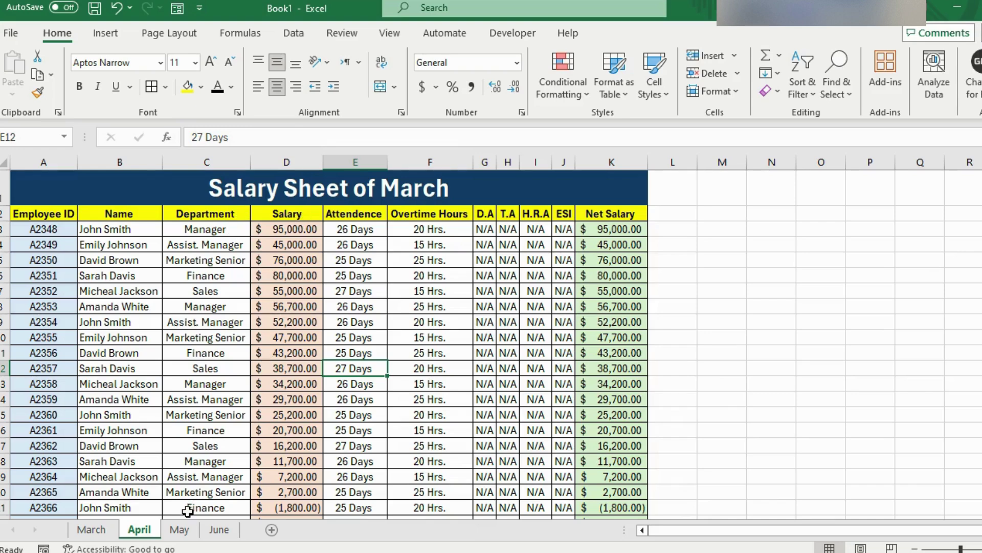
Check the May, June and March sheets, then switch to the Book2 workbook
{"action": "left_click", "coordinate": [180, 531]}
{"action": "left_click", "coordinate": [218, 532]}
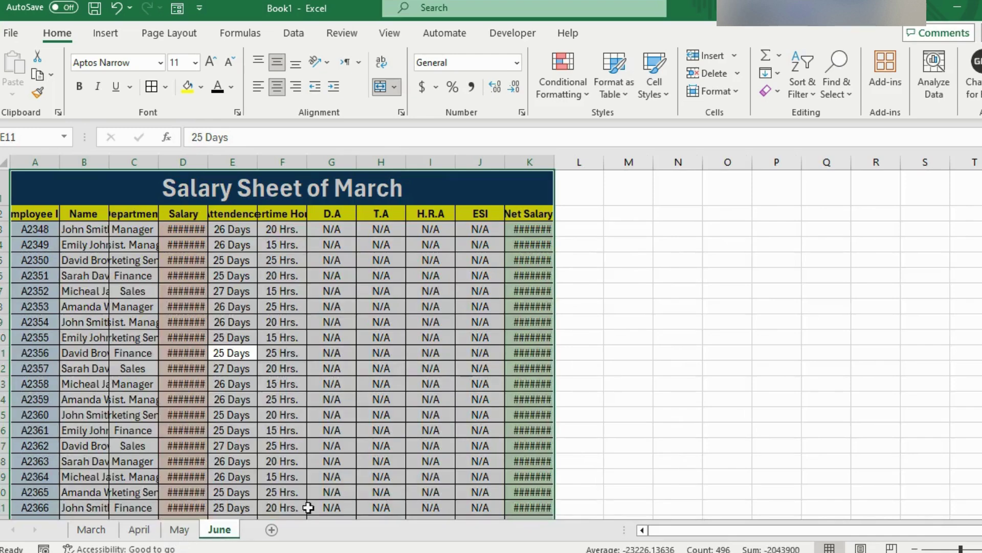
{"action": "left_click", "coordinate": [93, 531]}
{"action": "left_click", "coordinate": [346, 343]}
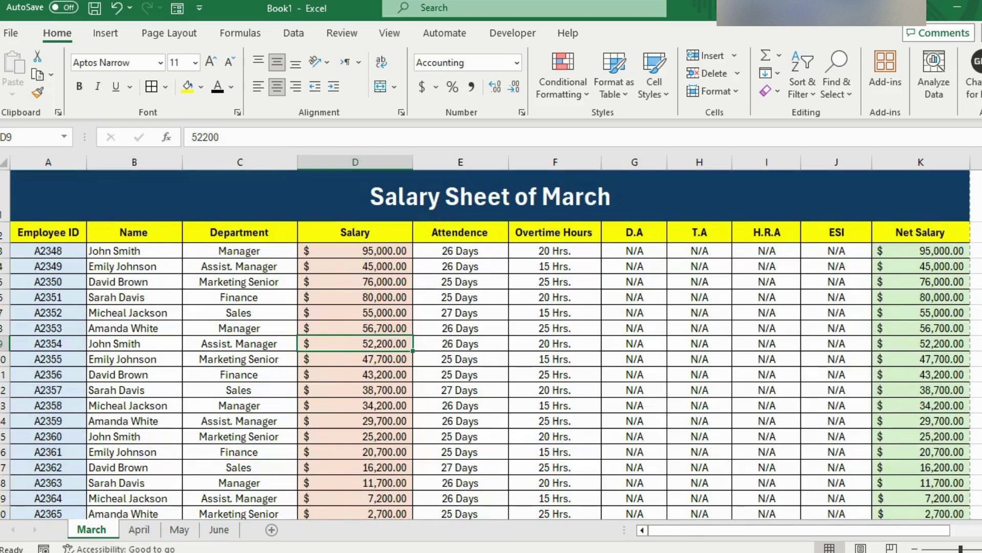
{"action": "mouse_move", "coordinate": [382, 550]}
{"action": "left_click", "coordinate": [432, 543]}
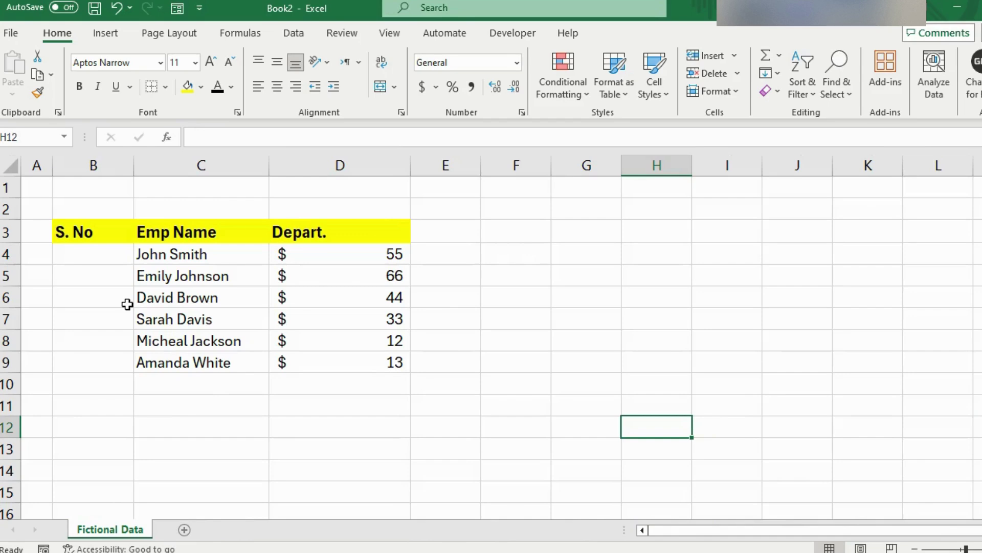
{"action": "left_click", "coordinate": [113, 259]}
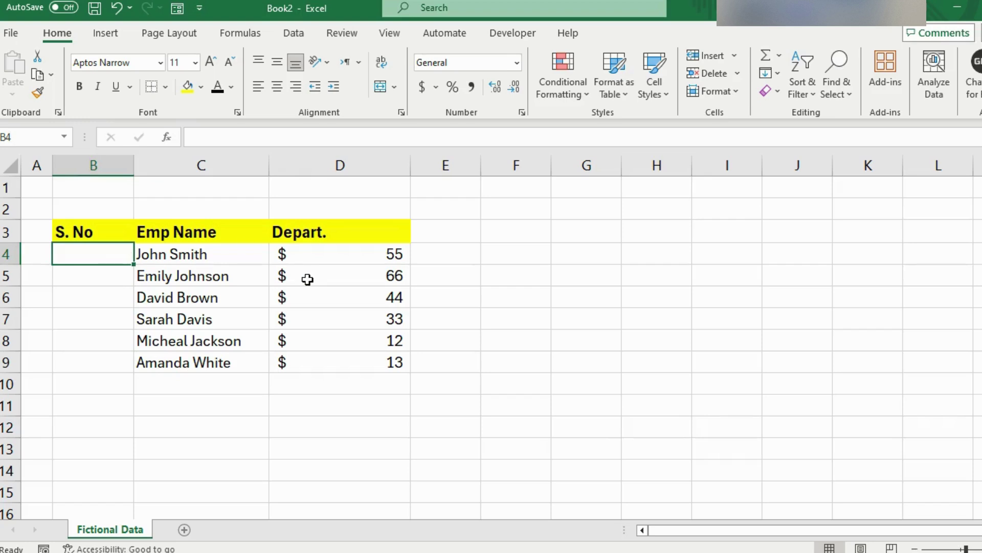
{"action": "type", "text": "1"}
{"action": "key", "text": "Return"}
{"action": "type", "text": "2"}
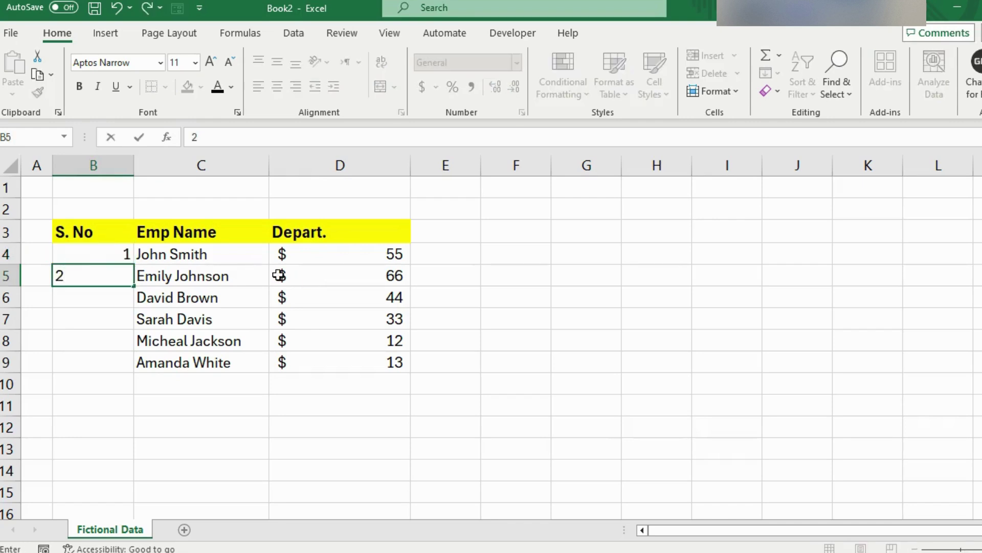
{"action": "left_click", "coordinate": [182, 251]}
{"action": "left_click_drag", "start_coordinate": [120, 252], "coordinate": [124, 363]}
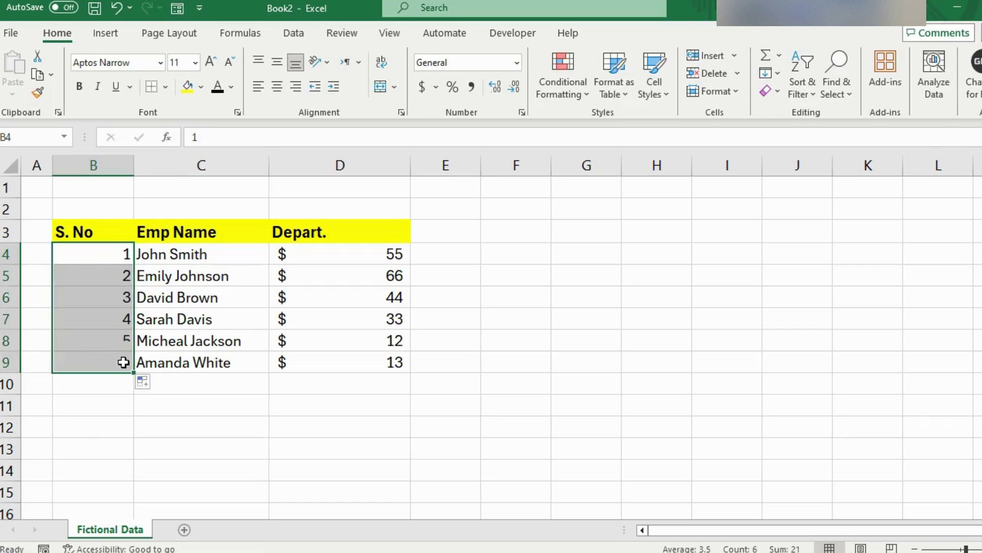
{"action": "left_click", "coordinate": [107, 311]}
{"action": "left_click_drag", "start_coordinate": [114, 259], "coordinate": [107, 362]}
{"action": "key", "text": "Delete"}
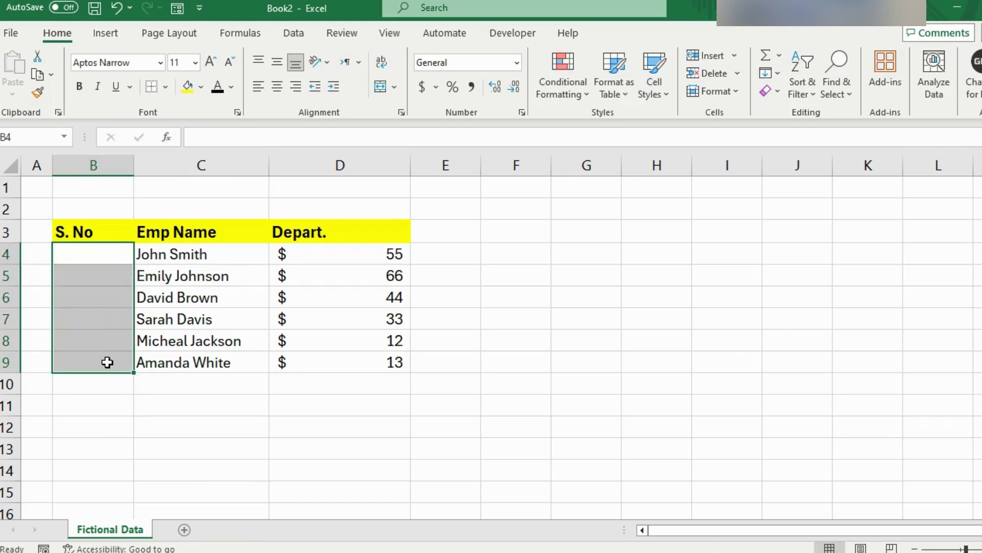
{"action": "left_click", "coordinate": [248, 278]}
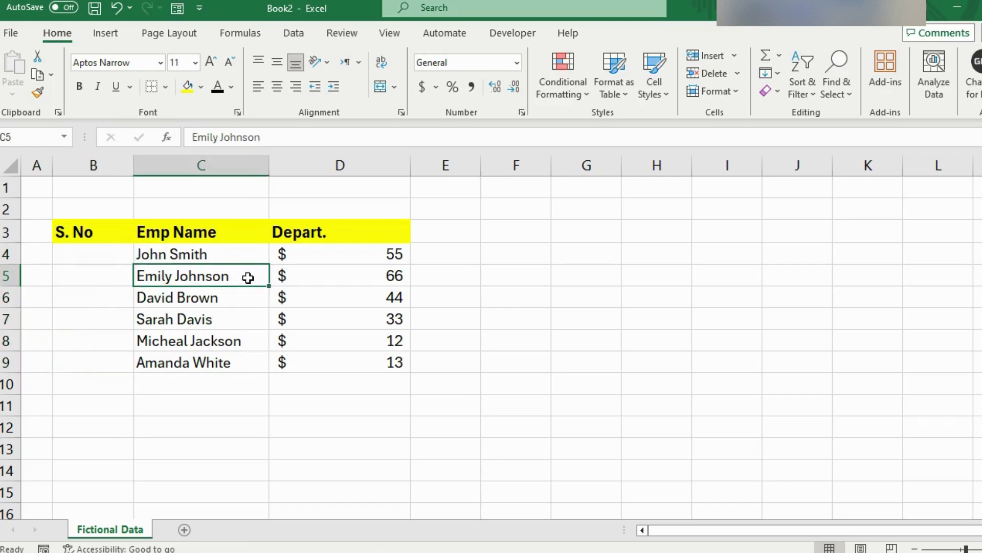
{"action": "left_click", "coordinate": [105, 256]}
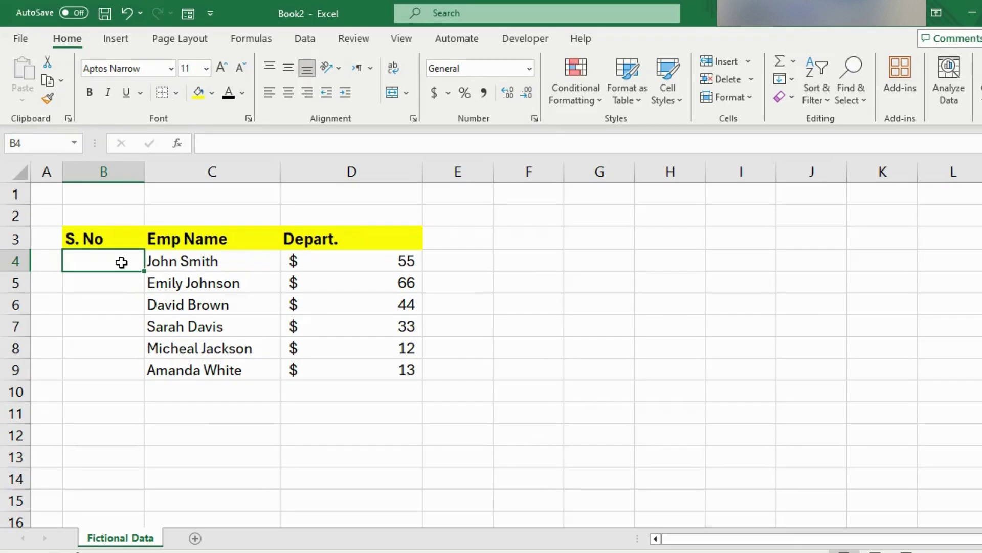
Enter =IF(C4="","",ROW(1:1)) in B4 so the first employee gets serial number 1
{"action": "type", "text": "=if"}
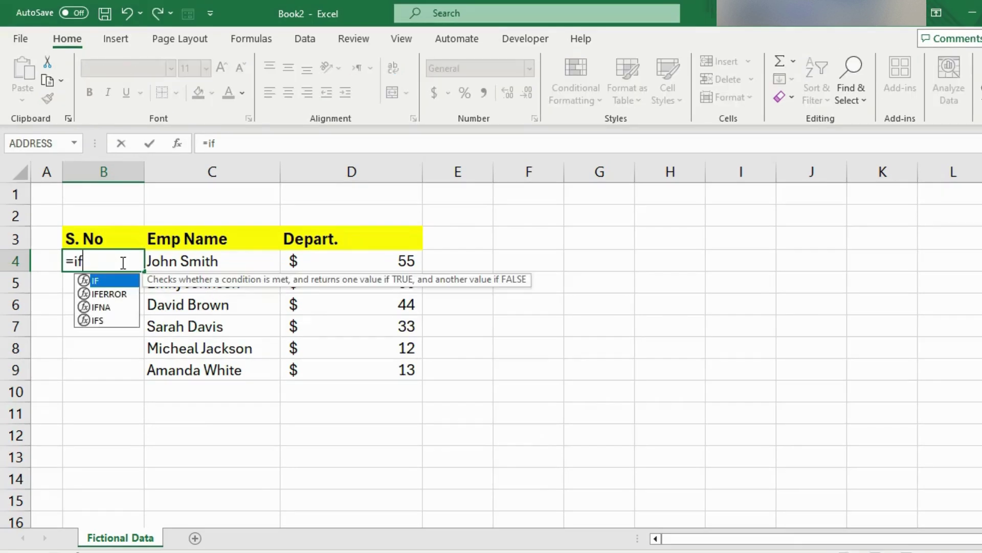
{"action": "type", "text": "("}
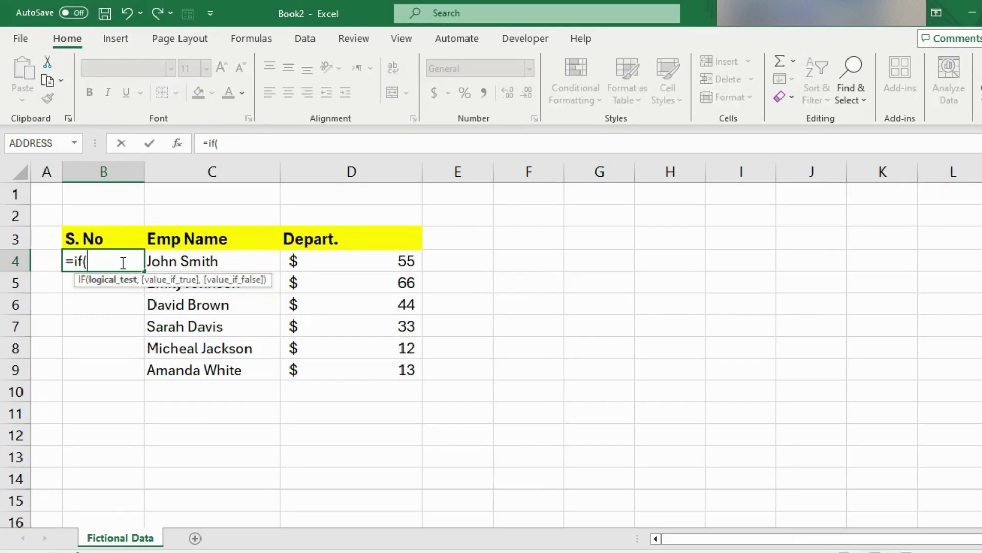
{"action": "left_click", "coordinate": [175, 264]}
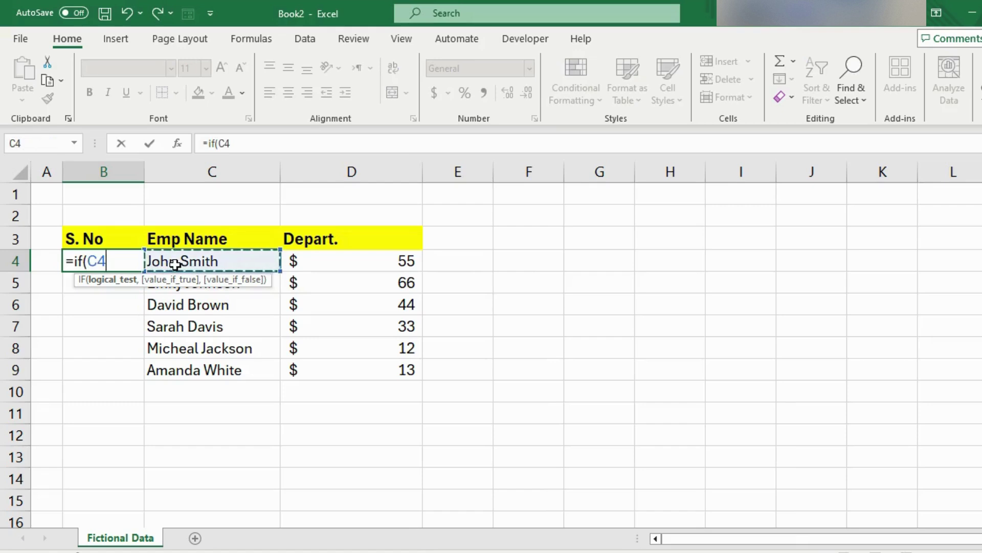
{"action": "type", "text": "="}
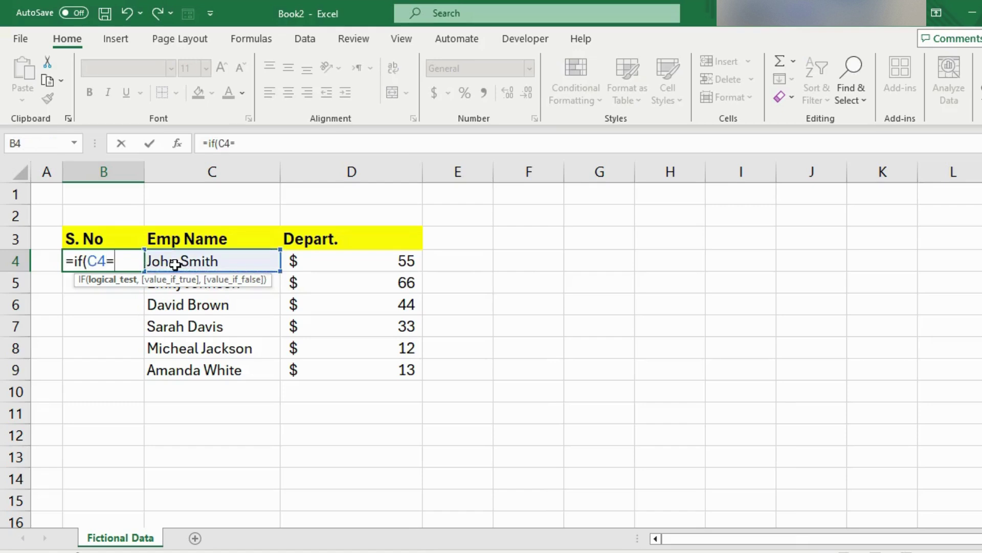
{"action": "type", "text": "\"\","}
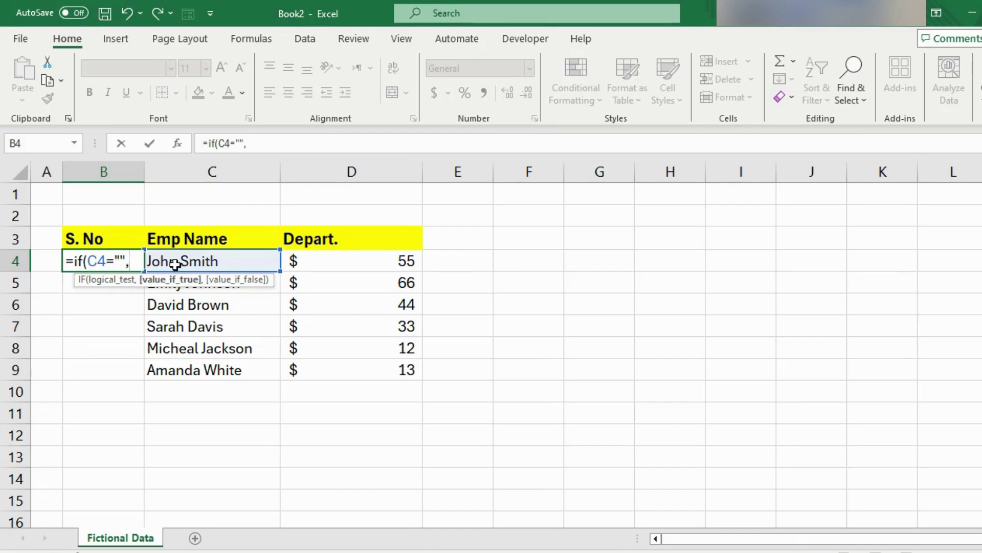
{"action": "type", "text": "\"\","}
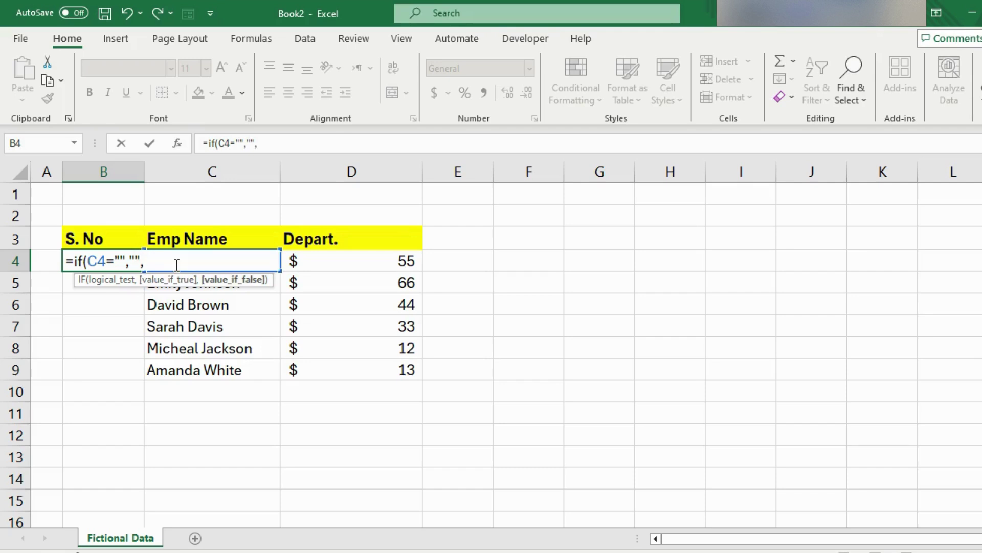
{"action": "type", "text": " Row"}
{"action": "key", "text": "Tab"}
{"action": "type", "text": "1:1"}
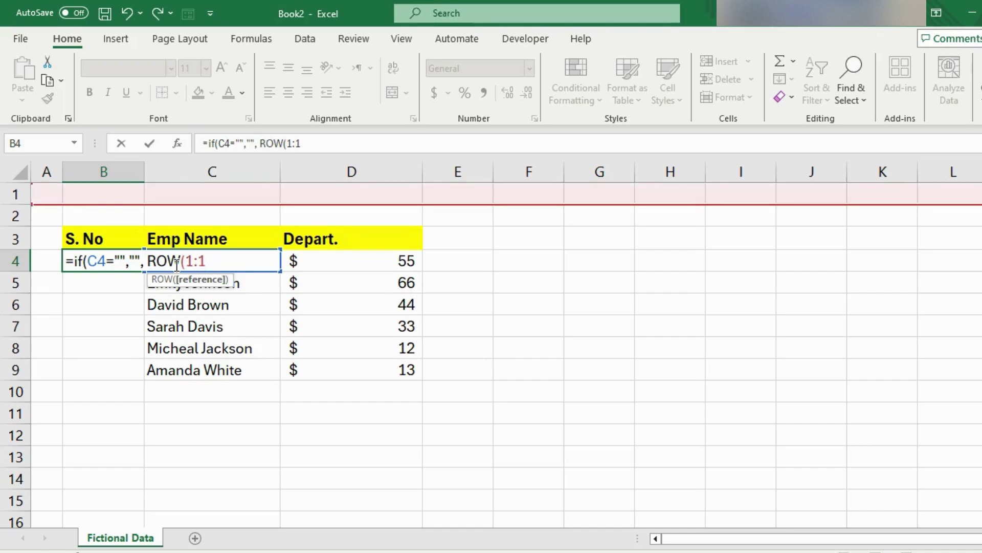
{"action": "type", "text": ")"}
{"action": "key", "text": "Return"}
Copy B4's serial formula down to B14 and add three AutoCompleted employee names in C10–C12
{"action": "left_click", "coordinate": [141, 262]}
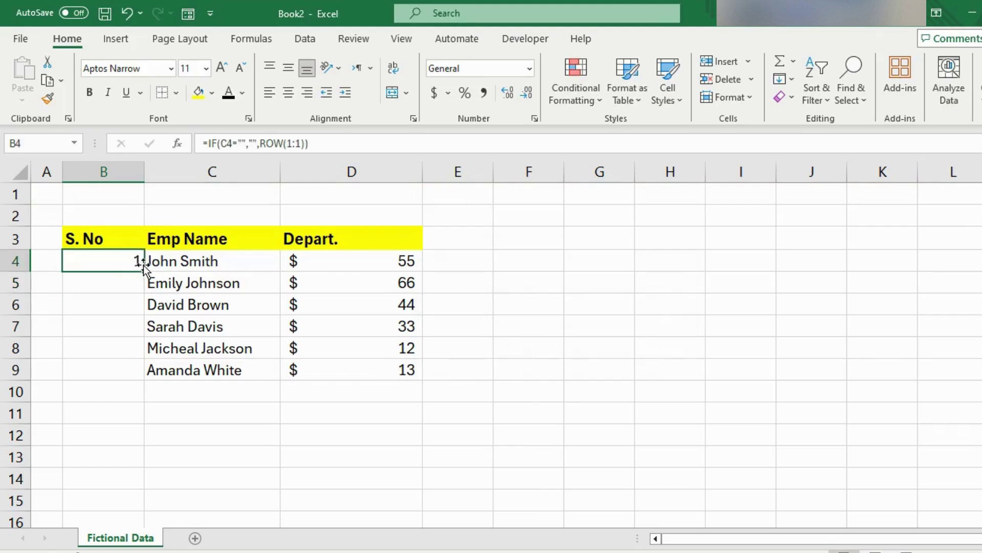
{"action": "left_click_drag", "start_coordinate": [144, 271], "coordinate": [131, 487]}
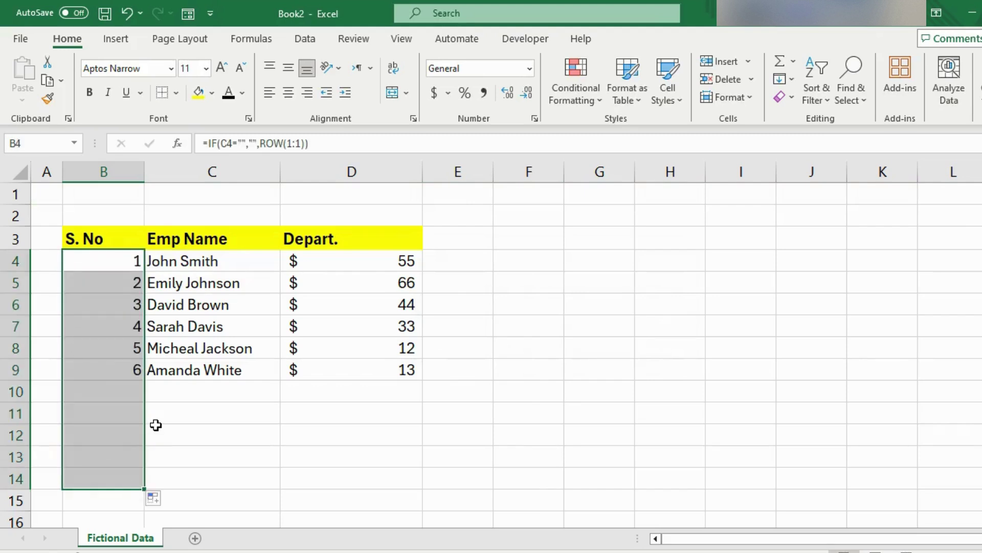
{"action": "left_click", "coordinate": [175, 395]}
{"action": "type", "text": "John Smith"}
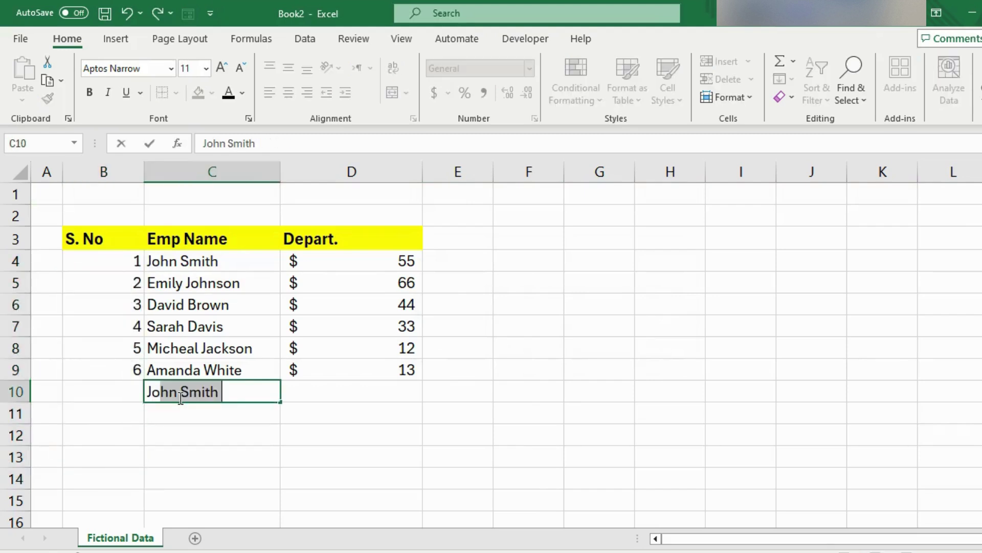
{"action": "key", "text": "Return"}
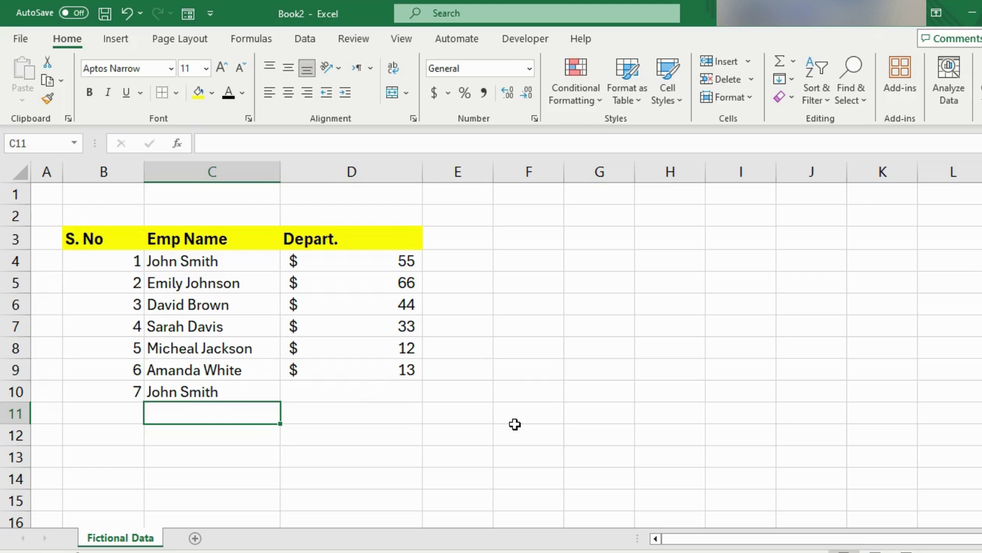
{"action": "type", "text": "Am"}
{"action": "key", "text": "Return"}
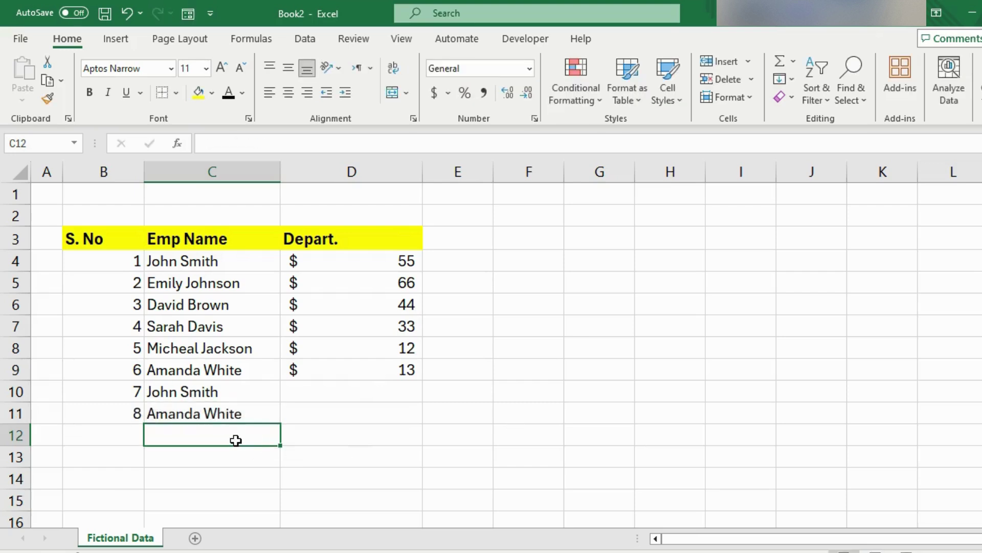
{"action": "type", "text": "S"}
{"action": "key", "text": "Return"}
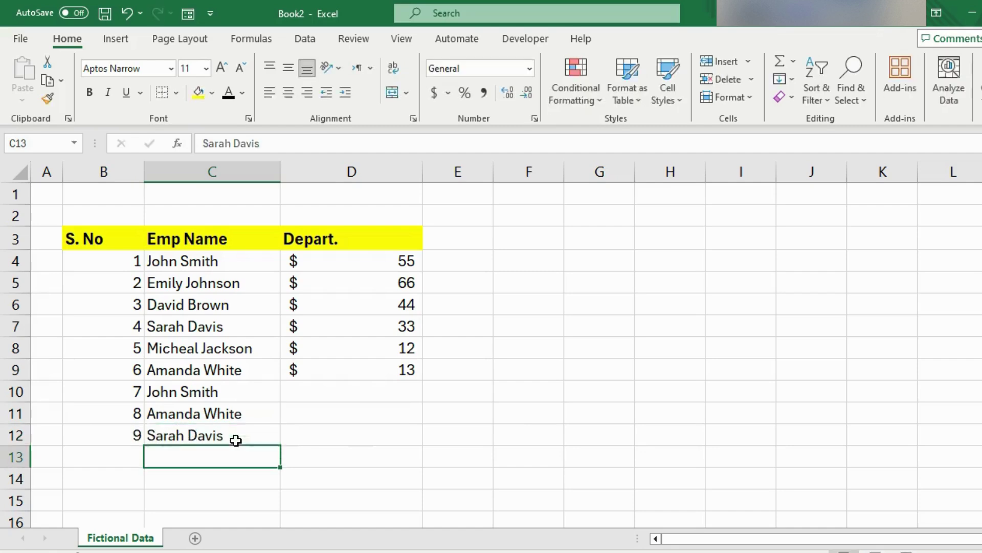
{"action": "left_click", "coordinate": [147, 388]}
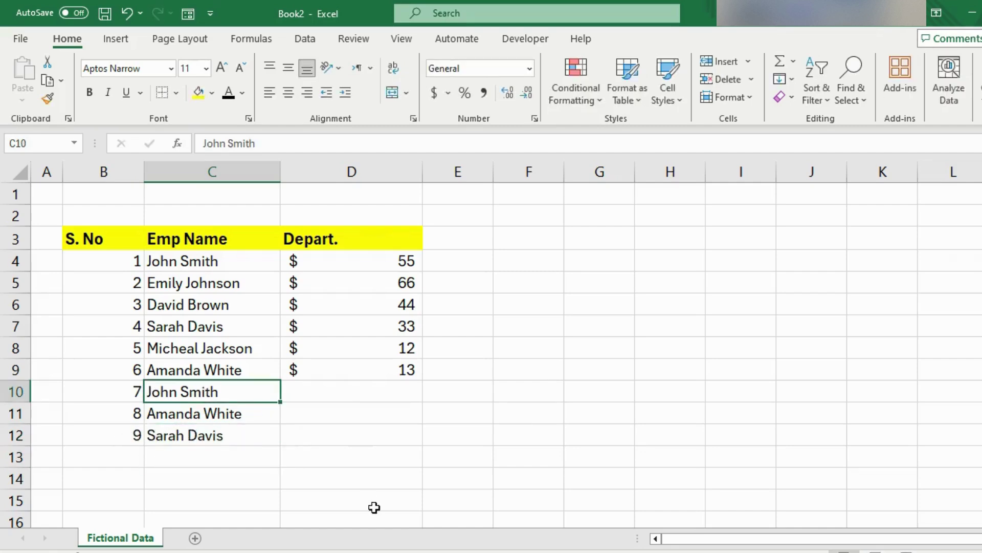
Switch back to Book1 and scroll through its March salary table down to row 46
{"action": "left_click", "coordinate": [348, 540]}
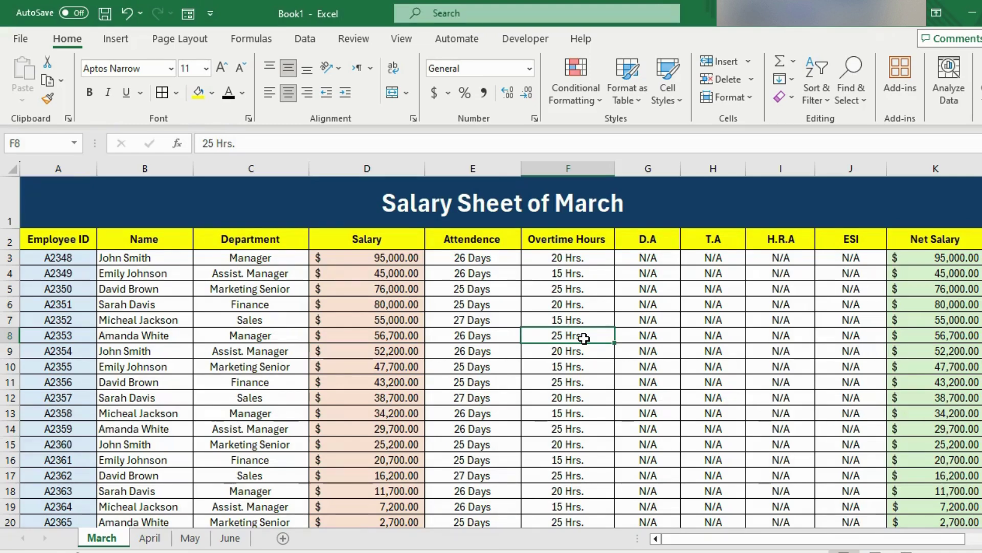
{"action": "scroll", "coordinate": [583, 338], "scroll_direction": "down", "scroll_amount": 14}
{"action": "scroll", "coordinate": [584, 338], "scroll_direction": "up", "scroll_amount": 14}
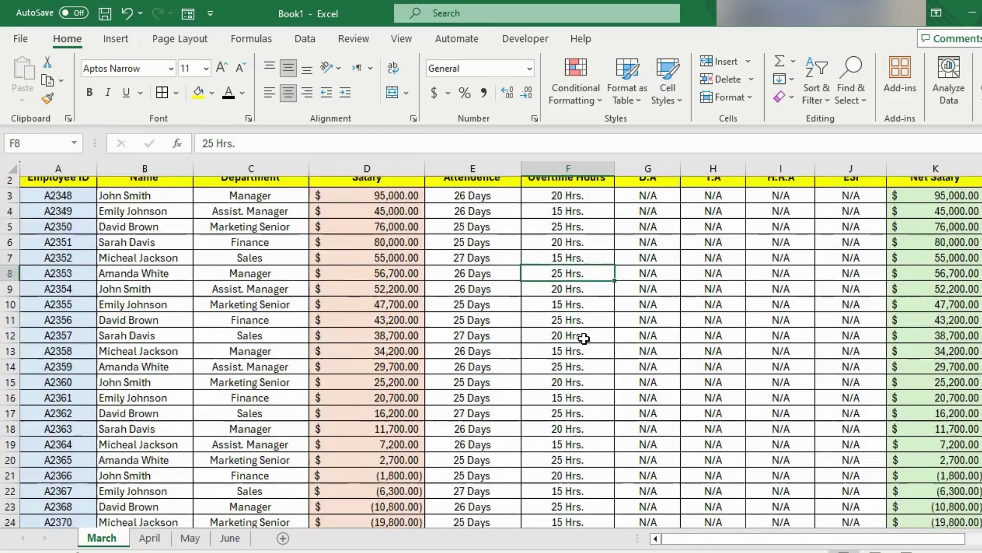
{"action": "scroll", "coordinate": [583, 338], "scroll_direction": "down", "scroll_amount": 10}
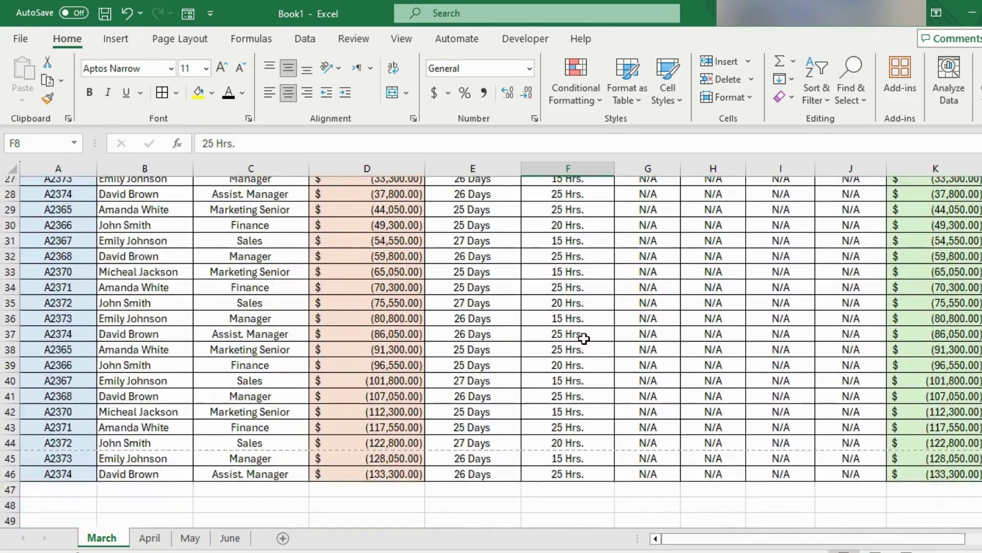
Print-preview the March sheet, finding it spreads over two pages, then return to the sheet
{"action": "scroll", "coordinate": [584, 338], "scroll_direction": "up", "scroll_amount": 10}
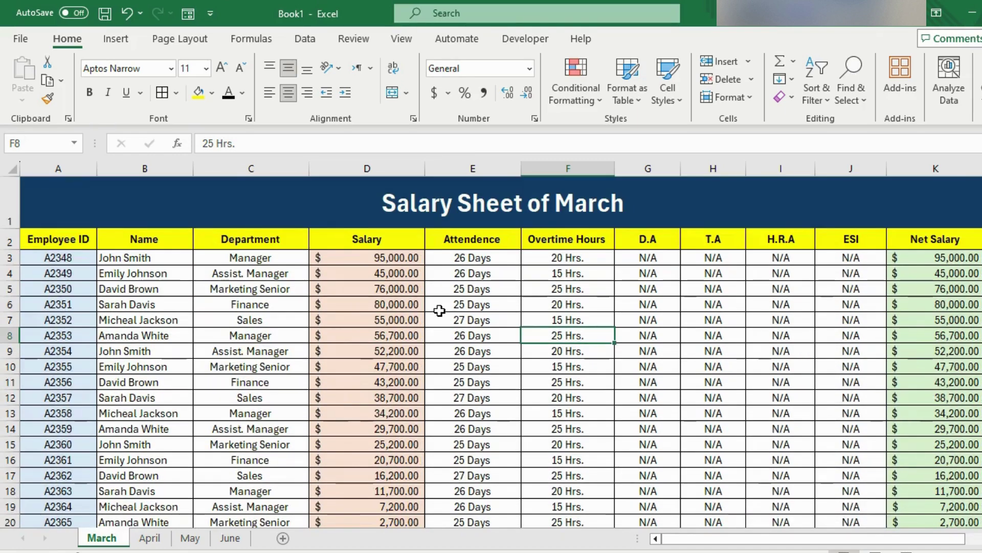
{"action": "key", "text": "ctrl+p"}
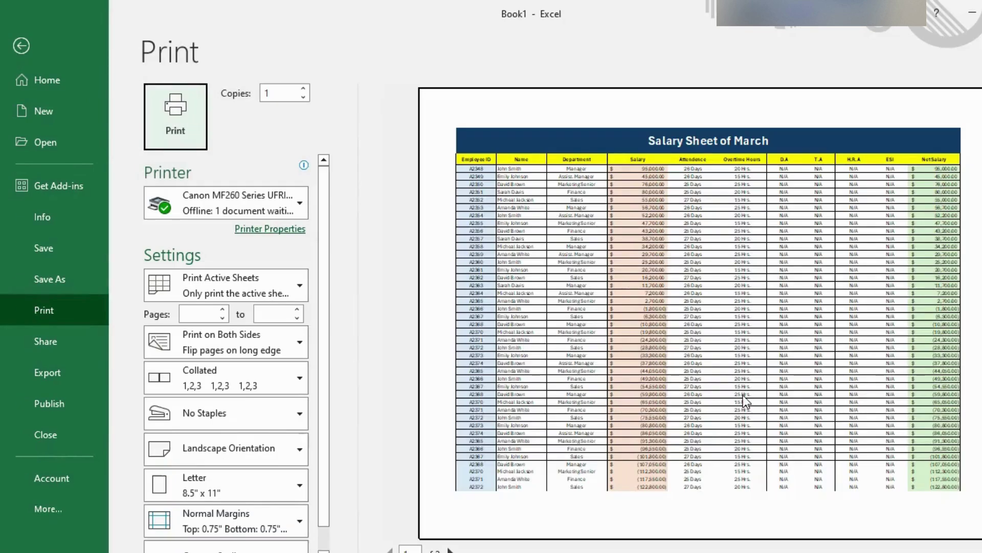
{"action": "scroll", "coordinate": [743, 395], "scroll_direction": "down", "scroll_amount": 3}
{"action": "scroll", "coordinate": [743, 395], "scroll_direction": "up", "scroll_amount": 3}
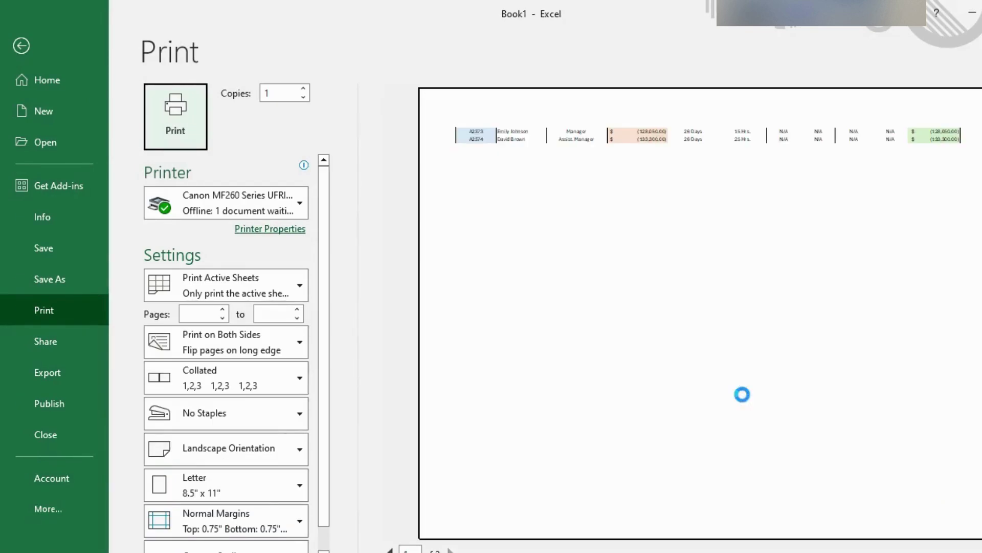
{"action": "left_click", "coordinate": [20, 48]}
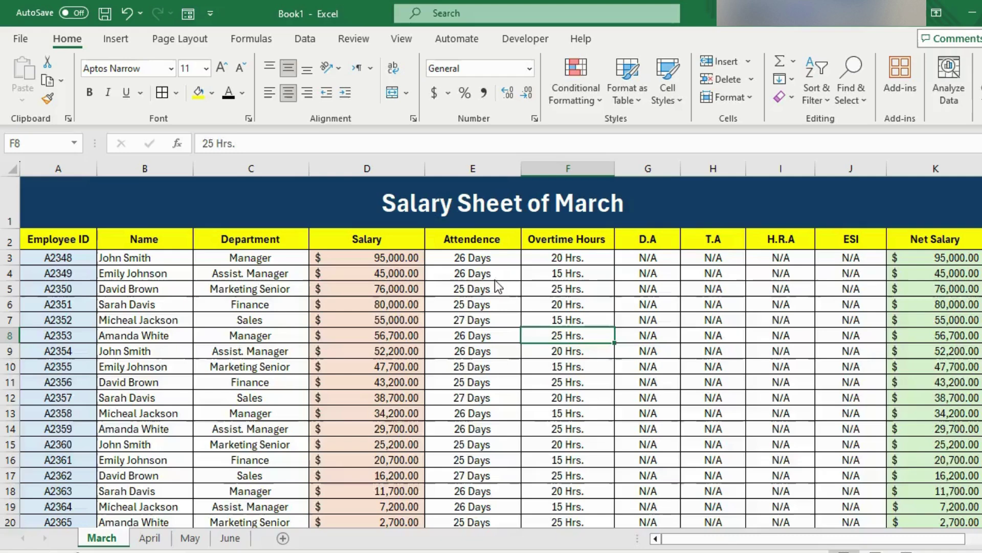
{"action": "left_click", "coordinate": [209, 41]}
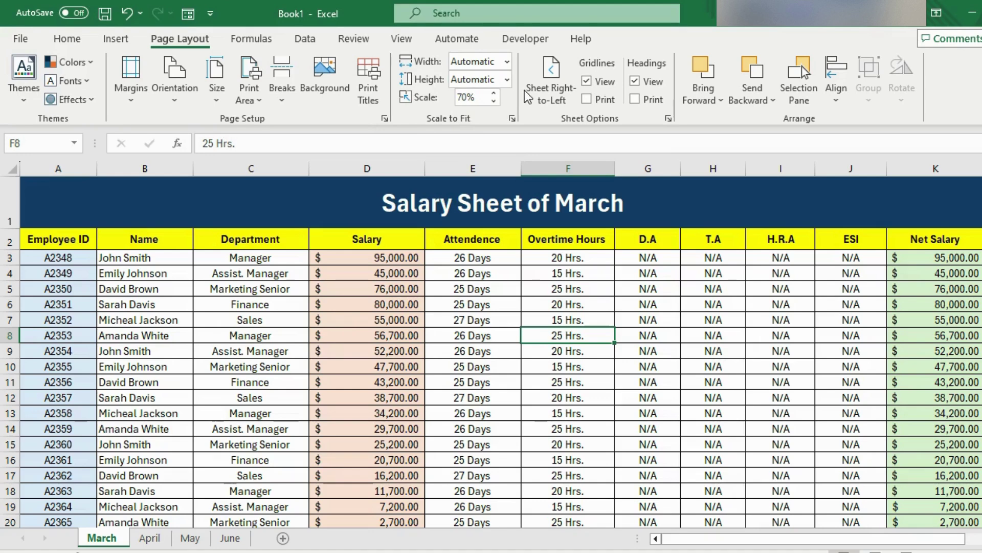
Scale the March sheet to 1 page wide and 1 page tall, checking each in print preview
{"action": "left_click", "coordinate": [507, 62]}
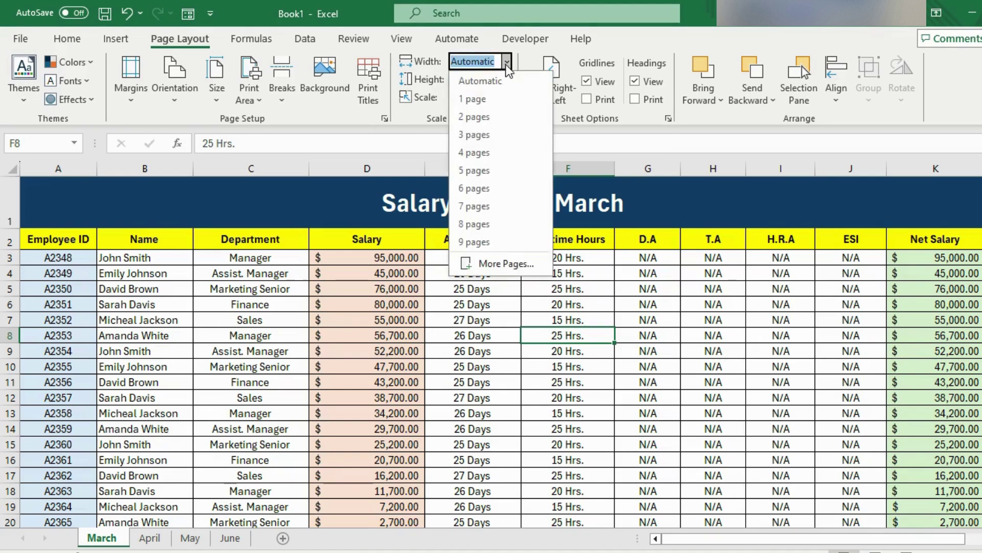
{"action": "left_click", "coordinate": [494, 100]}
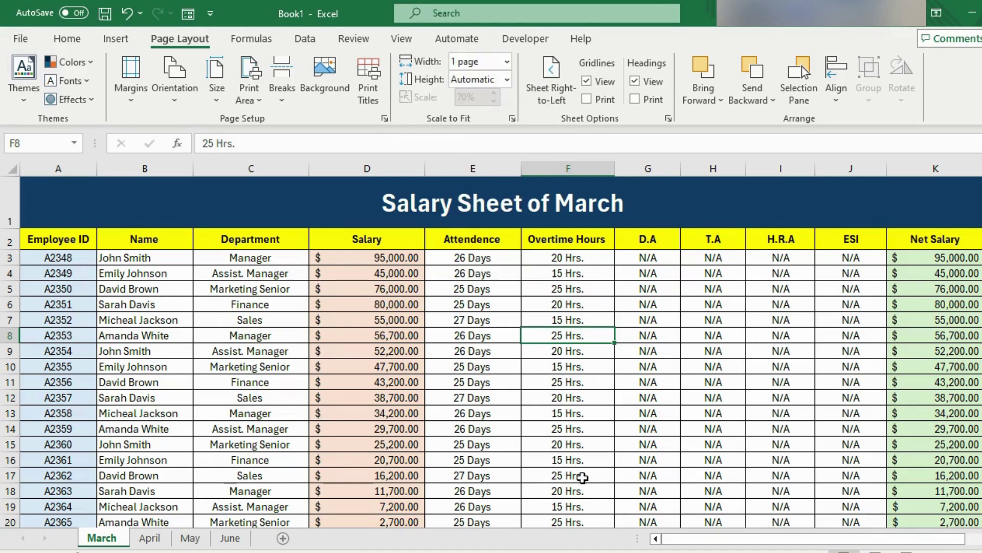
{"action": "key", "text": "ctrl+p"}
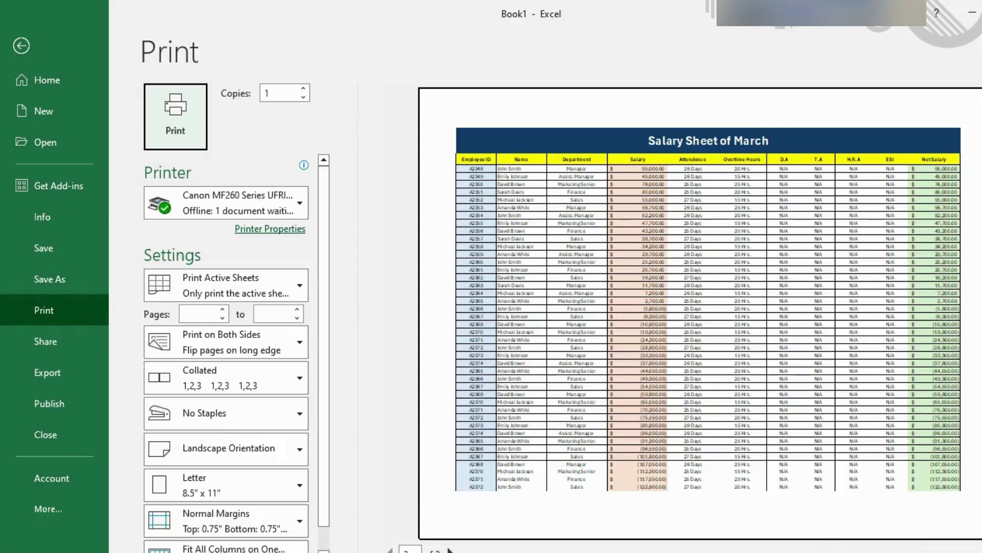
{"action": "scroll", "coordinate": [708, 307], "scroll_direction": "down", "scroll_amount": 1}
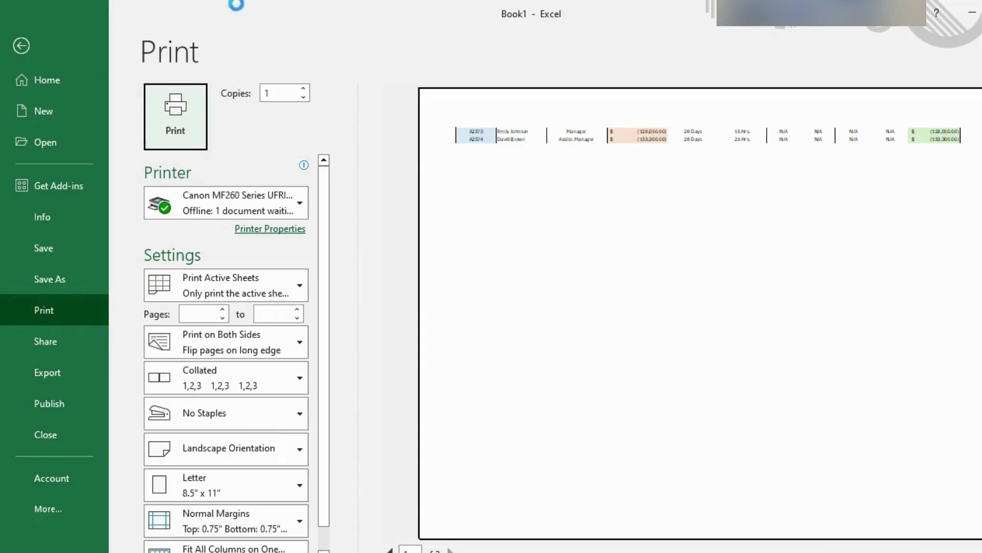
{"action": "scroll", "coordinate": [708, 307], "scroll_direction": "up", "scroll_amount": 1}
{"action": "left_click", "coordinate": [21, 46]}
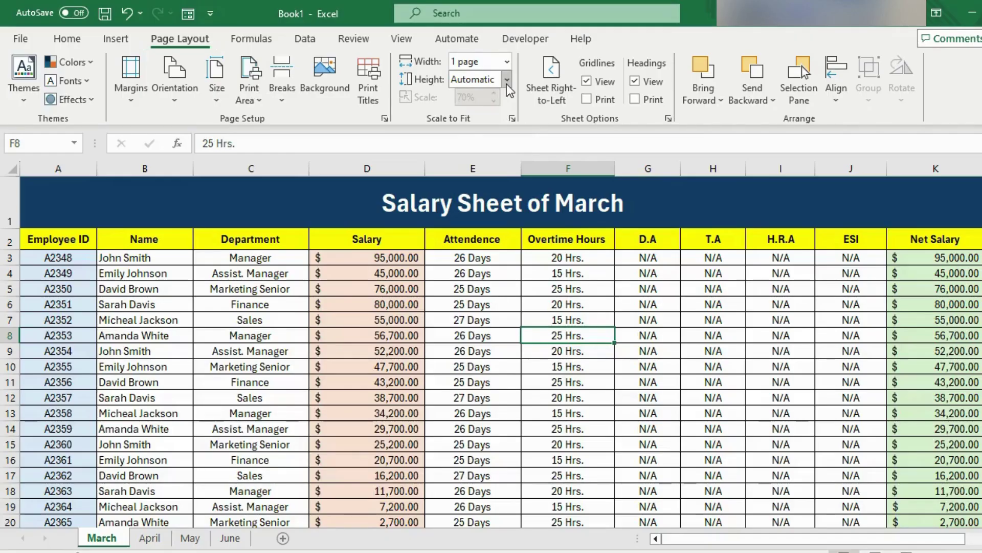
{"action": "left_click", "coordinate": [506, 80]}
{"action": "left_click", "coordinate": [500, 111]}
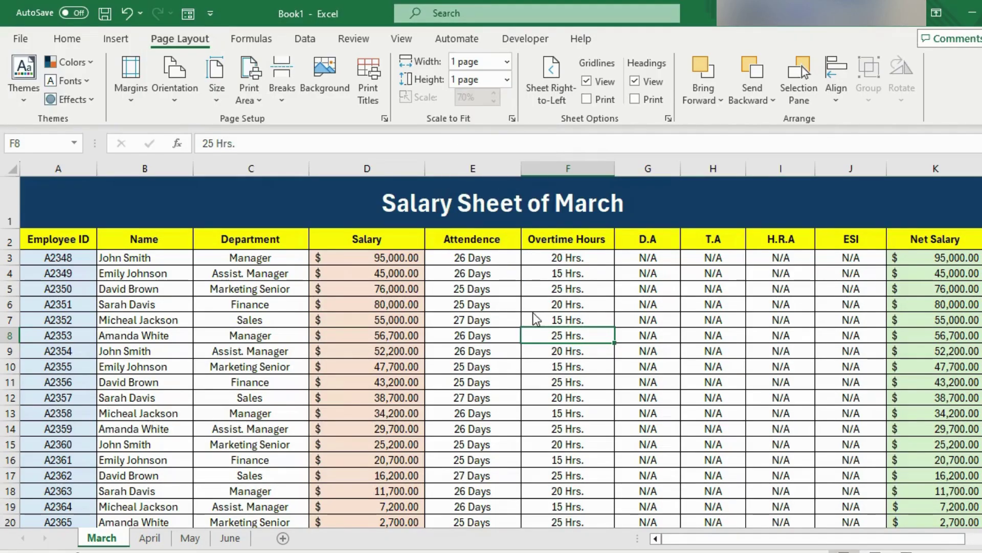
{"action": "key", "text": "ctrl+p"}
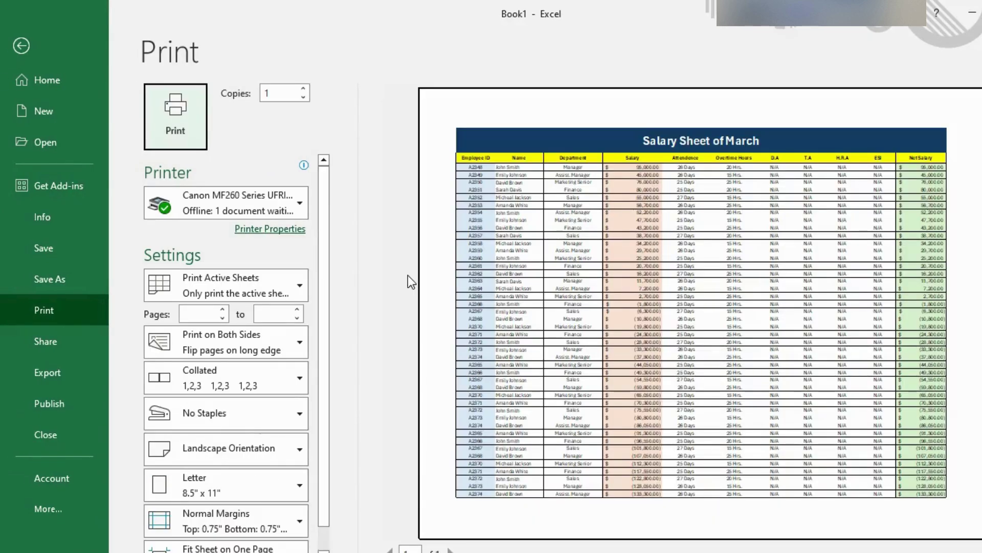
{"action": "left_click", "coordinate": [20, 52]}
{"action": "left_click", "coordinate": [419, 353]}
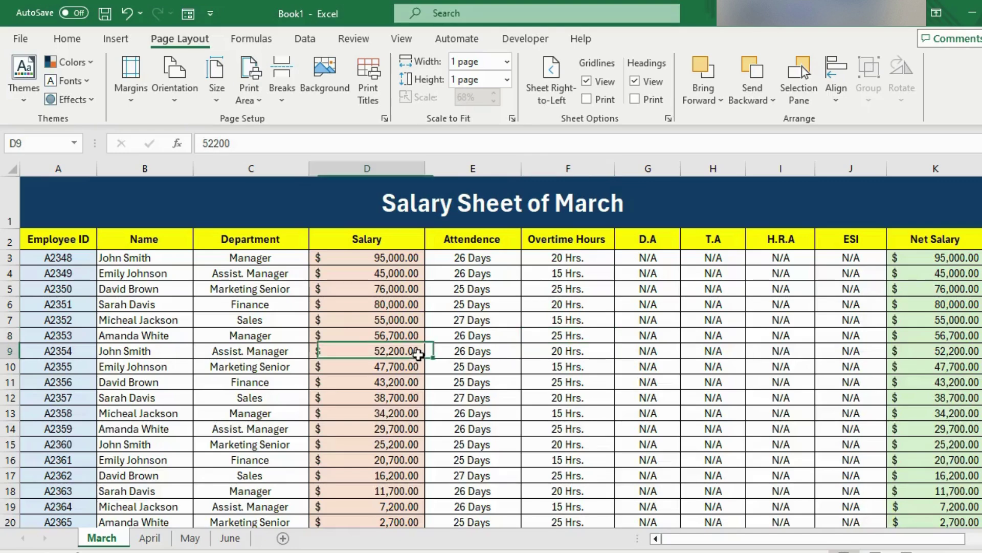
Switch the March sheet to portrait orientation and confirm in preview it fits one page
{"action": "left_click", "coordinate": [173, 74]}
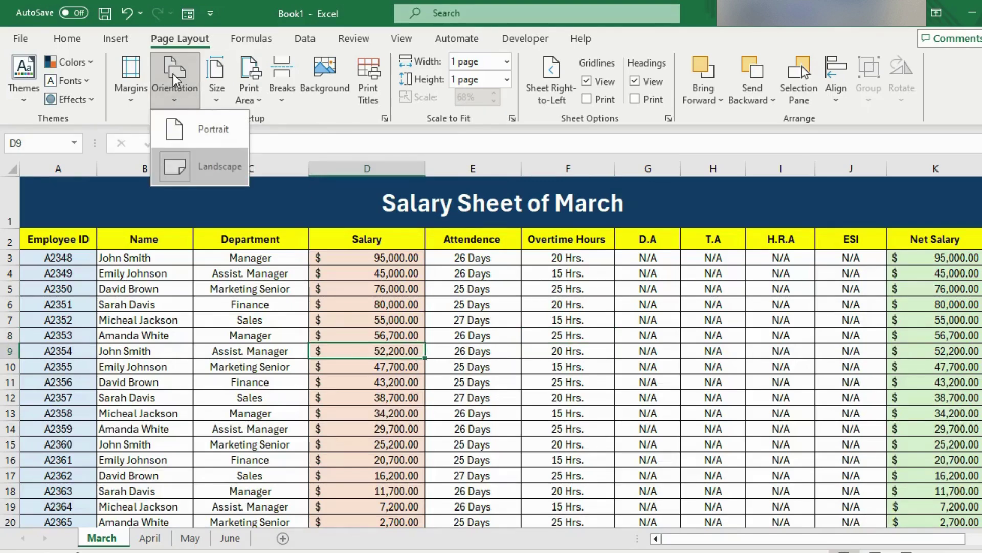
{"action": "left_click", "coordinate": [202, 130]}
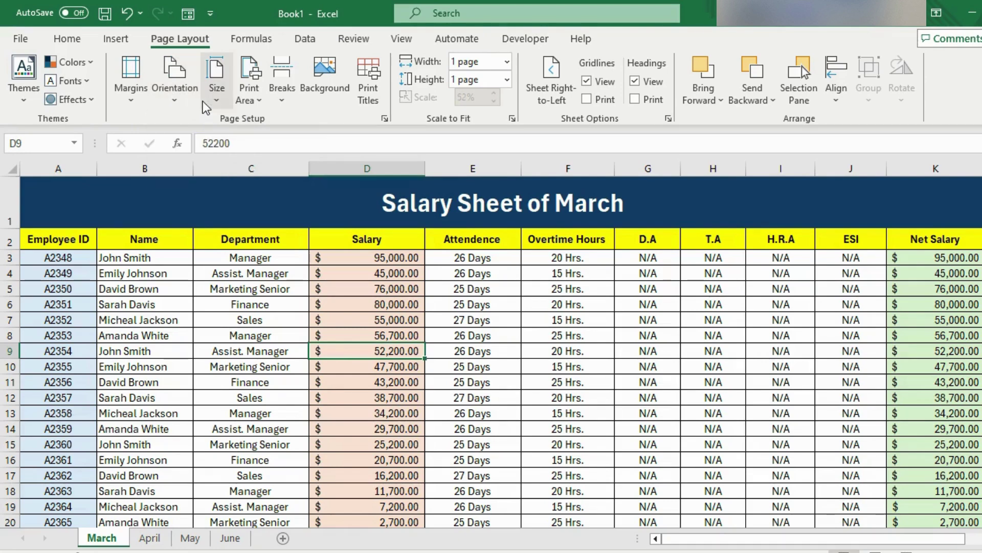
{"action": "left_click", "coordinate": [178, 98]}
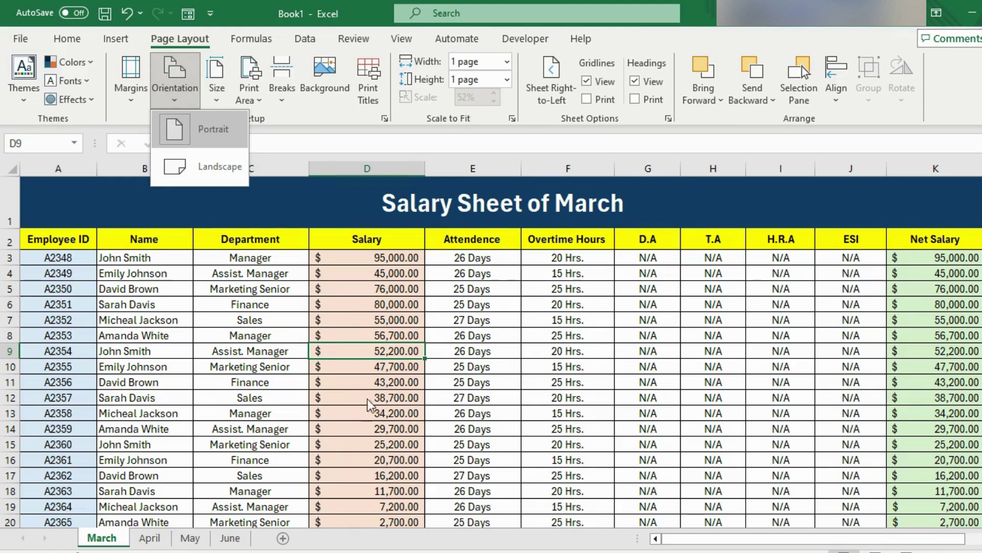
{"action": "left_click", "coordinate": [373, 413]}
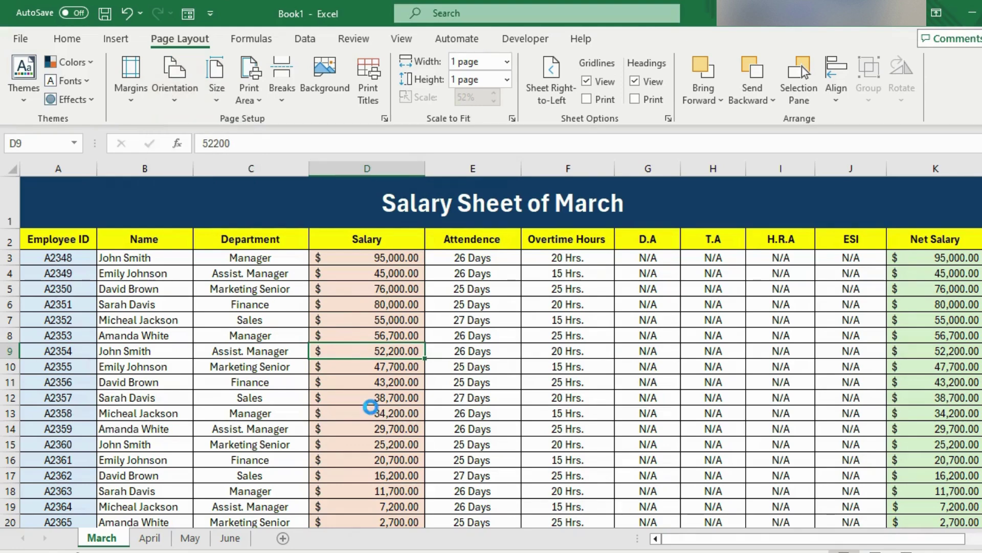
{"action": "key", "text": "ctrl+p"}
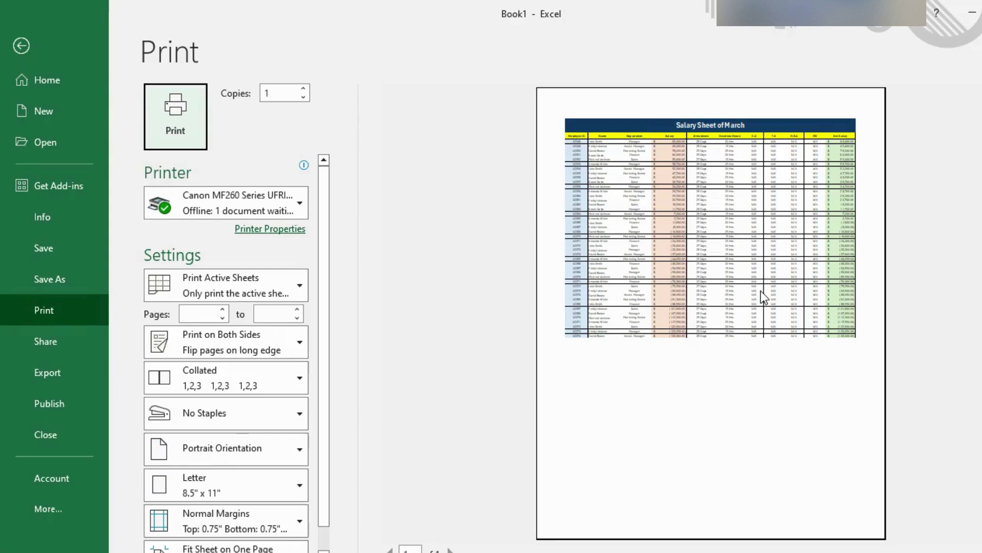
{"action": "left_click", "coordinate": [22, 51]}
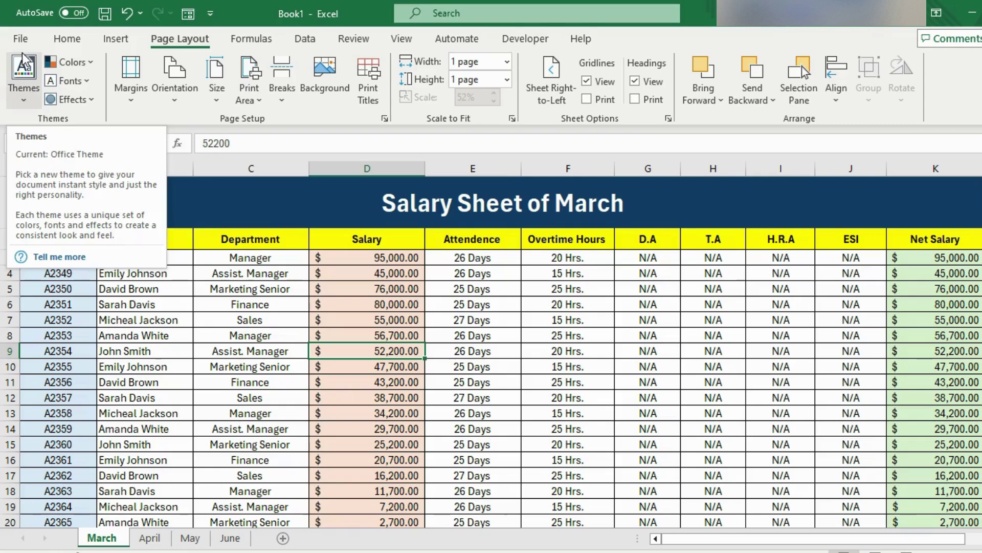
Reset the Scale to Fit width and height back to Automatic
{"action": "left_click", "coordinate": [506, 270]}
{"action": "left_click", "coordinate": [507, 62]}
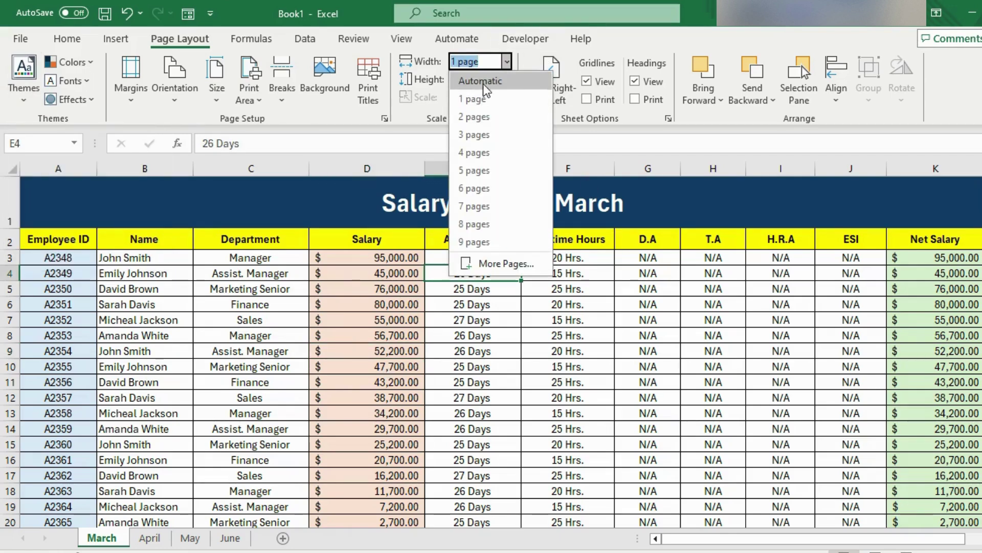
{"action": "left_click", "coordinate": [488, 81]}
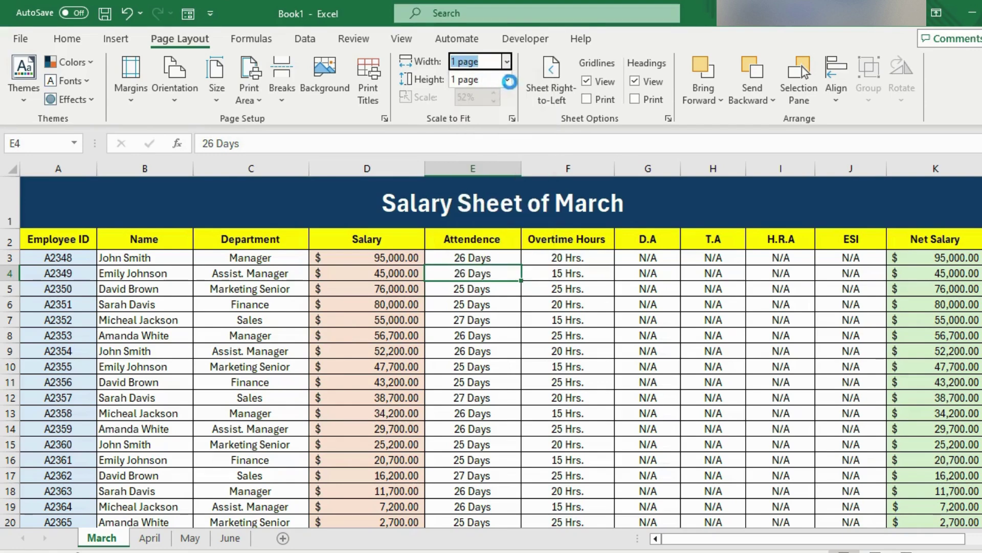
{"action": "left_click", "coordinate": [508, 80]}
{"action": "left_click", "coordinate": [500, 99]}
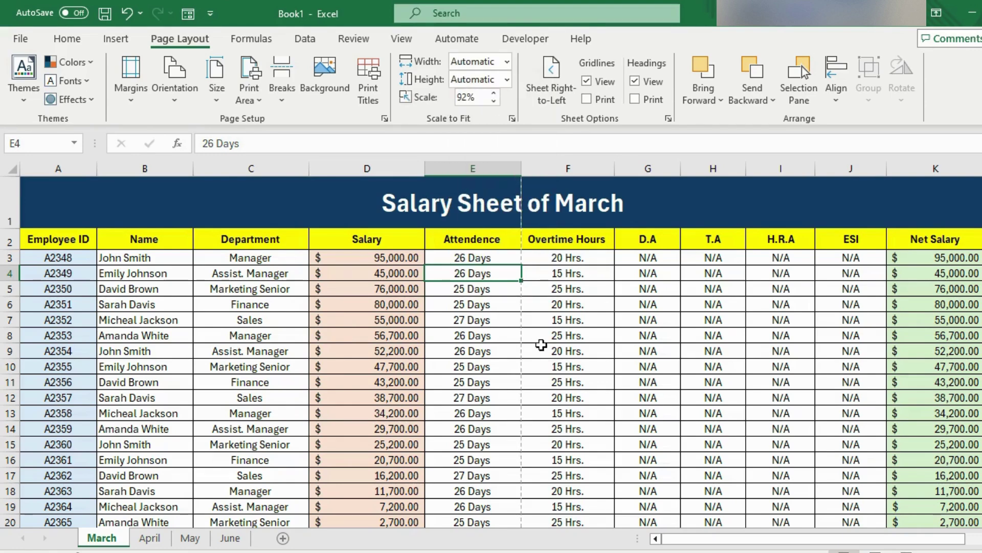
Preview the automatic scaling, then fit the sheet back to 1 page wide
{"action": "left_click", "coordinate": [541, 349]}
{"action": "key", "text": "ctrl+p"}
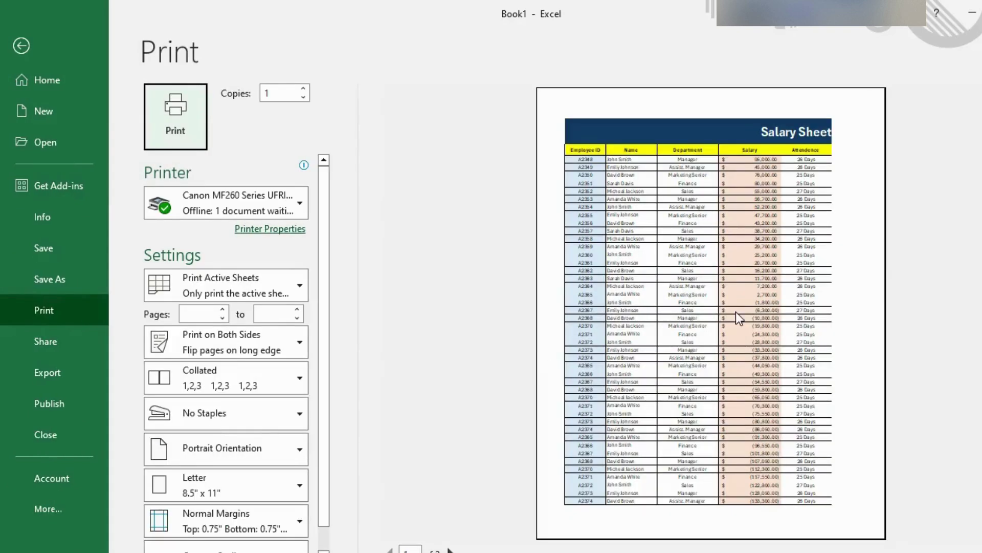
{"action": "scroll", "coordinate": [736, 312], "scroll_direction": "down", "scroll_amount": 1}
{"action": "scroll", "coordinate": [735, 312], "scroll_direction": "up", "scroll_amount": 1}
{"action": "left_click", "coordinate": [16, 47]}
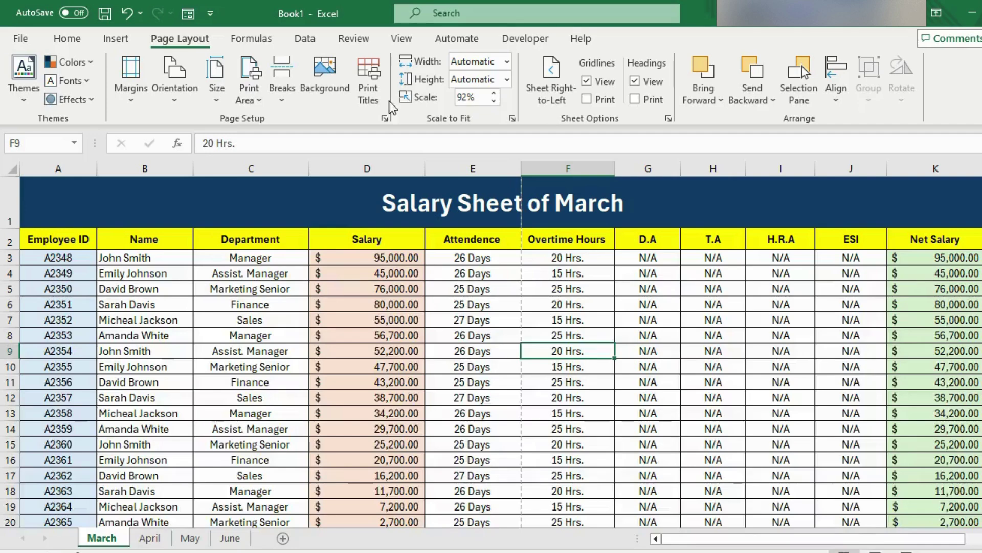
{"action": "left_click", "coordinate": [506, 61]}
{"action": "left_click", "coordinate": [499, 99]}
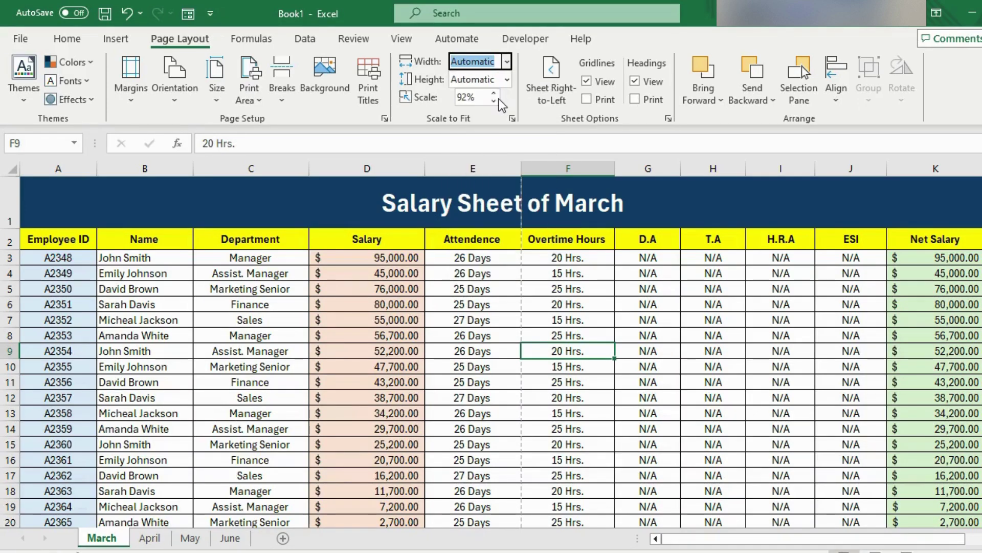
Set row 2 ($2:$2) as the print title repeated on every page, then preview the printout
{"action": "left_click", "coordinate": [368, 84]}
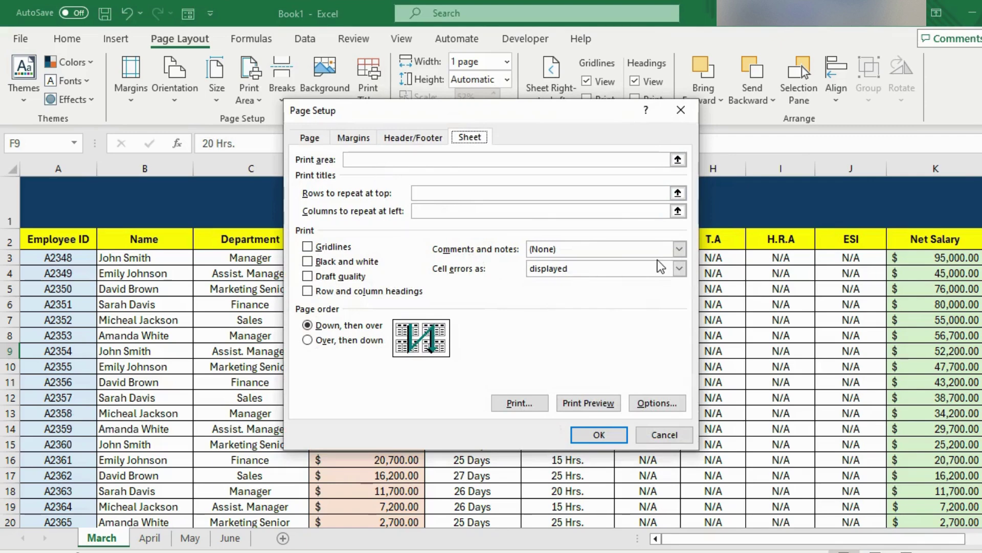
{"action": "left_click", "coordinate": [681, 195]}
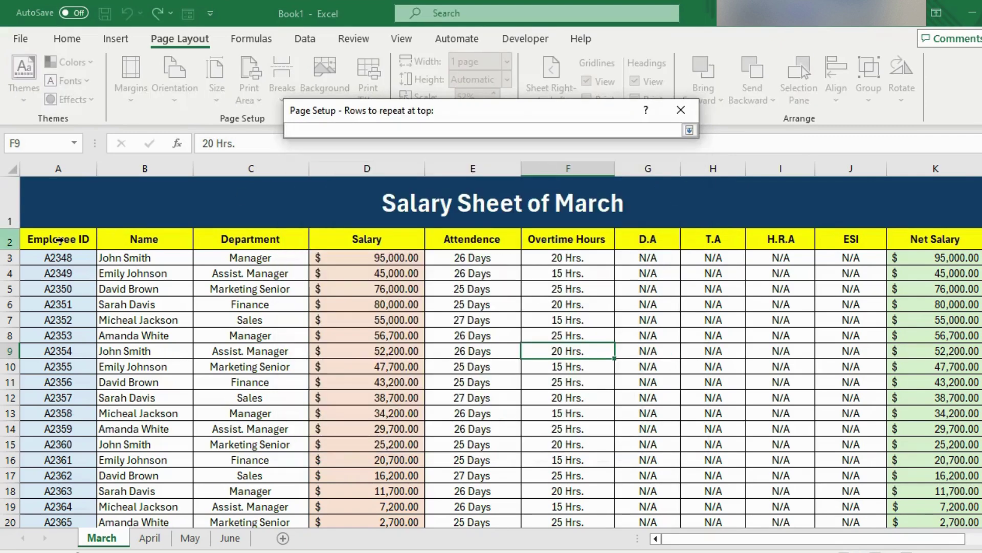
{"action": "left_click", "coordinate": [4, 239]}
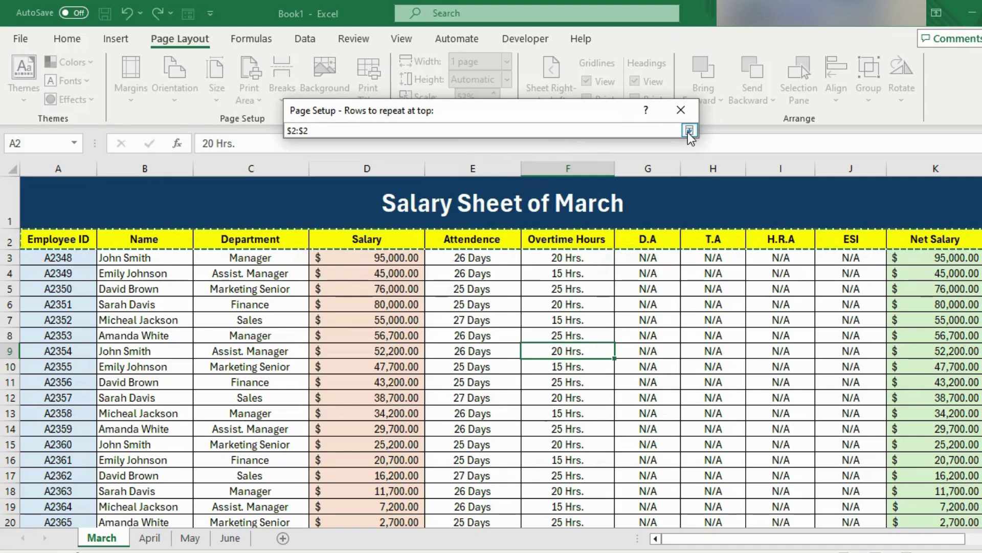
{"action": "left_click", "coordinate": [689, 131]}
{"action": "left_click", "coordinate": [599, 435]}
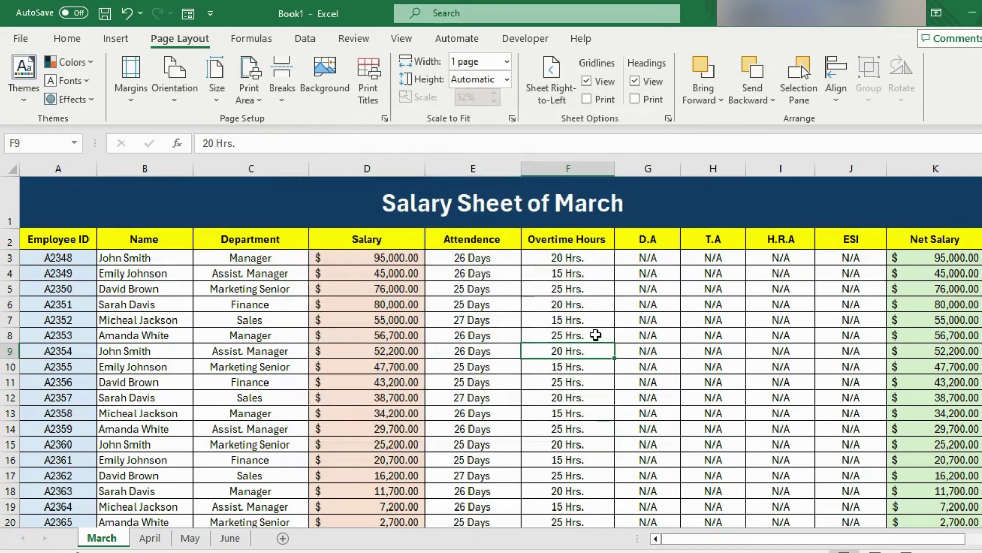
{"action": "key", "text": "ctrl+p"}
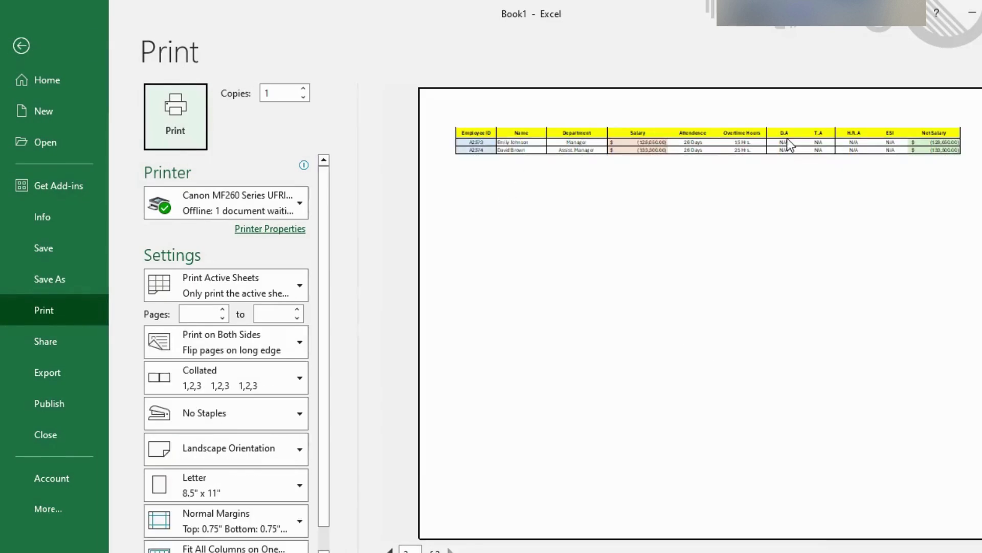
Leave the print preview and return to the March sheet with the Home tools showing
{"action": "scroll", "coordinate": [788, 145], "scroll_direction": "up", "scroll_amount": 1}
{"action": "scroll", "coordinate": [788, 144], "scroll_direction": "down", "scroll_amount": 1}
{"action": "scroll", "coordinate": [788, 145], "scroll_direction": "up", "scroll_amount": 1}
{"action": "left_click", "coordinate": [22, 46]}
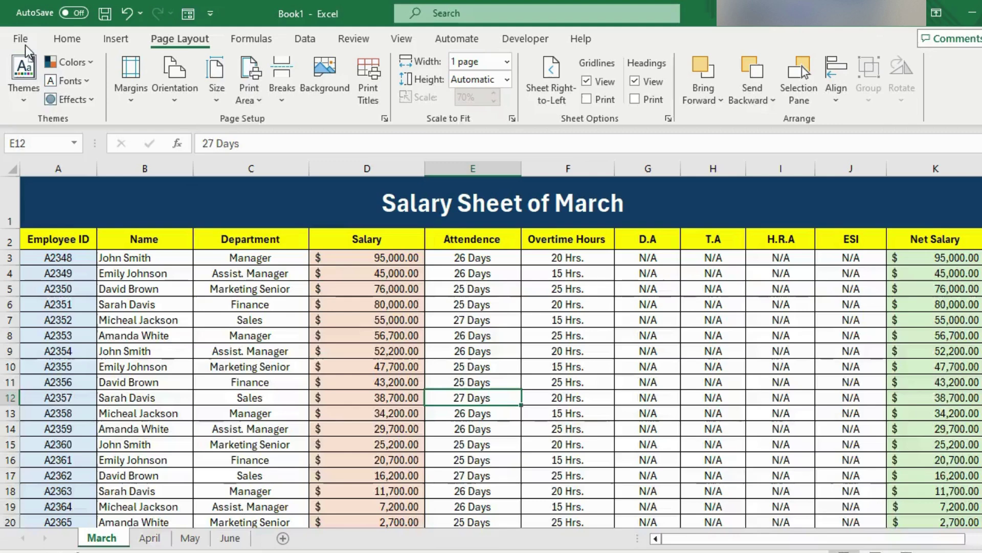
{"action": "left_click", "coordinate": [67, 38]}
{"action": "left_click", "coordinate": [441, 385]}
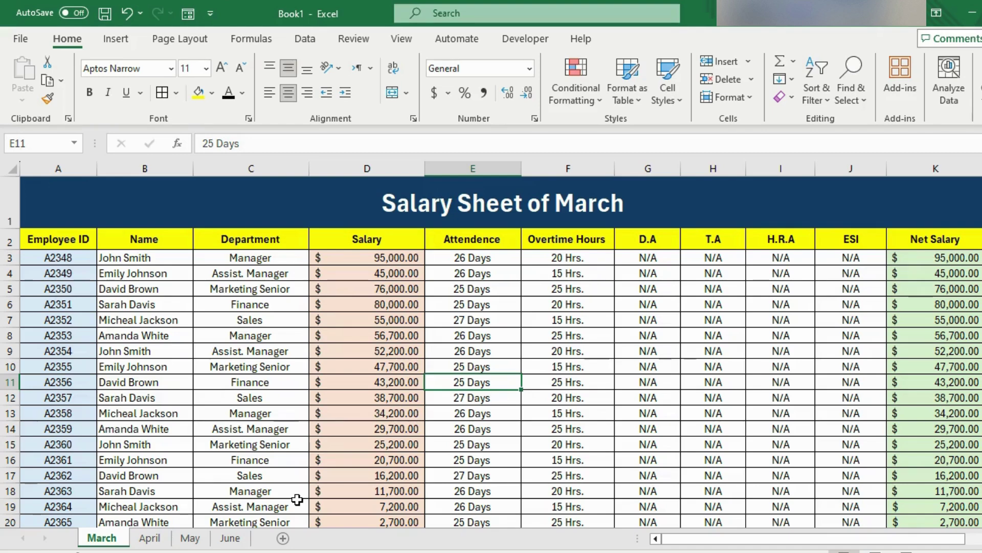
On the April sheet, widen columns G to J (D.A, T.A, H.R.A, ESI) to one equal width
{"action": "left_click", "coordinate": [151, 541]}
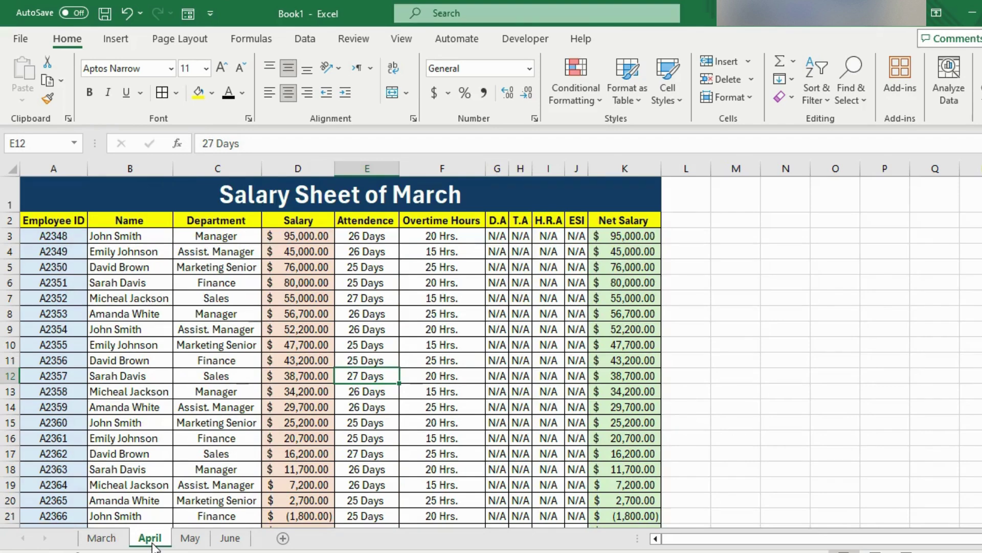
{"action": "left_click", "coordinate": [490, 311]}
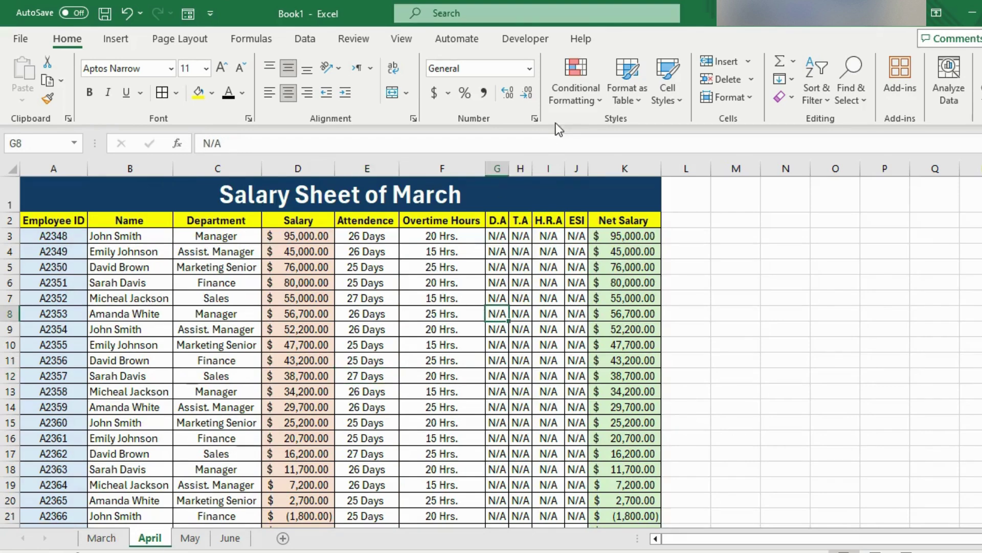
{"action": "left_click_drag", "start_coordinate": [501, 168], "coordinate": [574, 167]}
{"action": "left_click", "coordinate": [566, 267]}
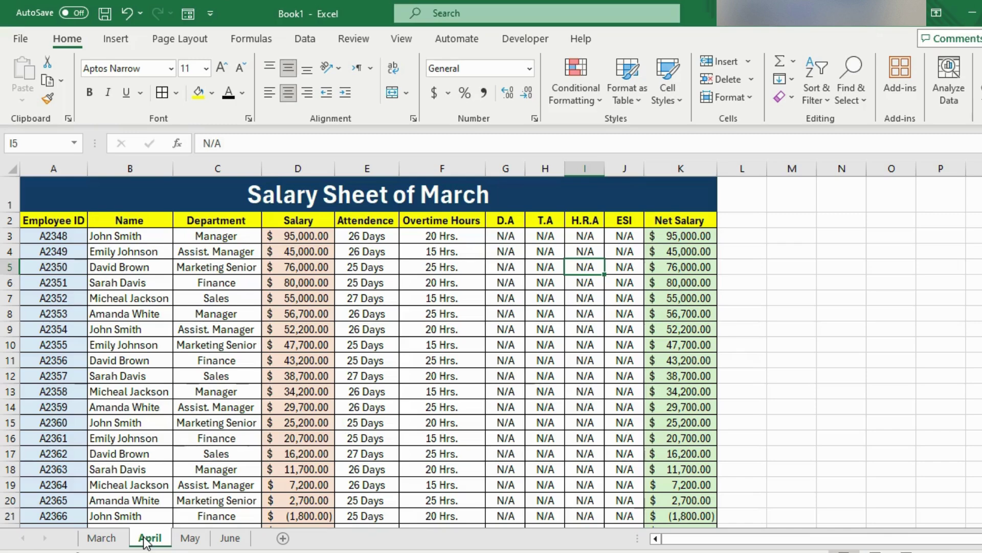
{"action": "scroll", "coordinate": [295, 369], "scroll_direction": "down", "scroll_amount": 8}
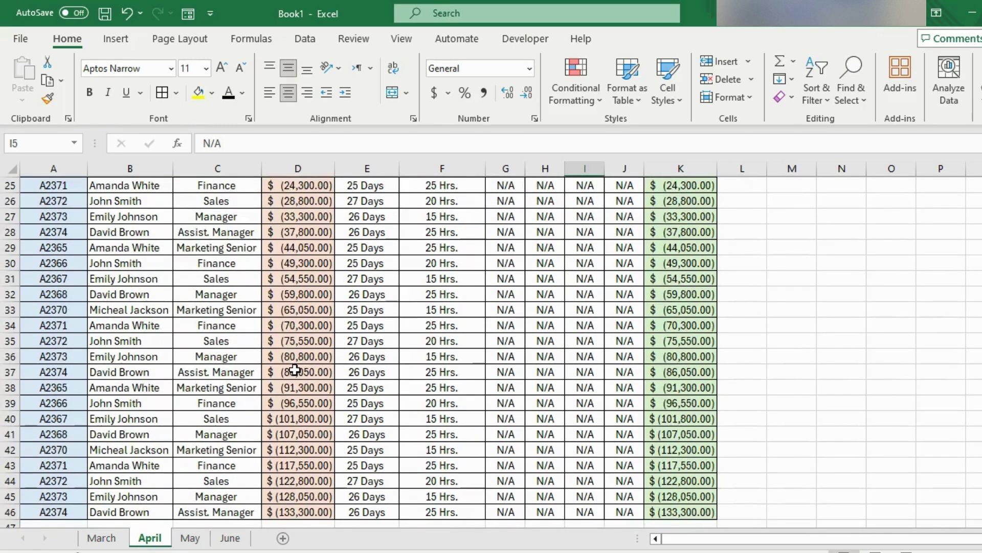
{"action": "scroll", "coordinate": [295, 369], "scroll_direction": "up", "scroll_amount": 8}
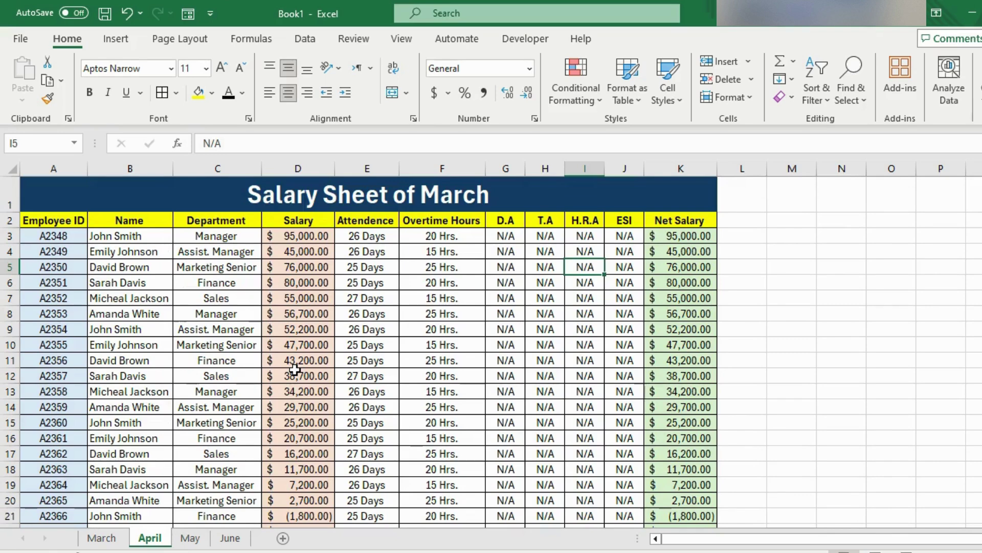
Copy the April sheet, placed at the end, into a new workbook while keeping the original
{"action": "right_click", "coordinate": [155, 542]}
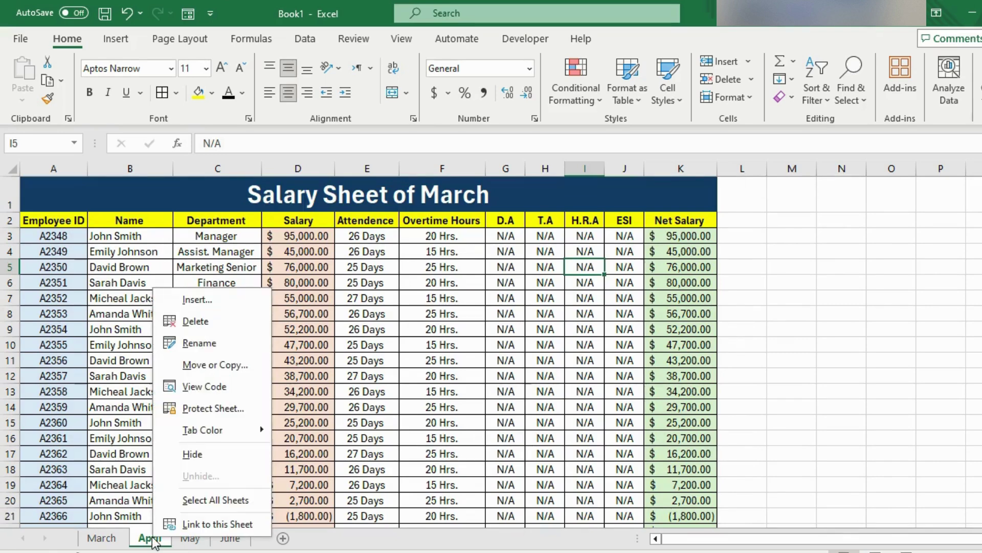
{"action": "left_click", "coordinate": [224, 360]}
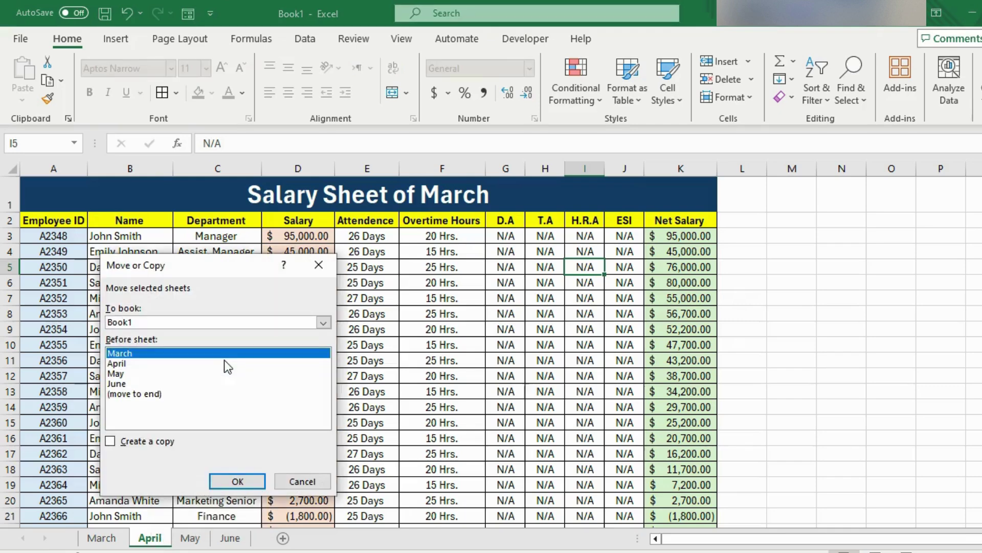
{"action": "left_click", "coordinate": [158, 393]}
{"action": "left_click", "coordinate": [110, 441]}
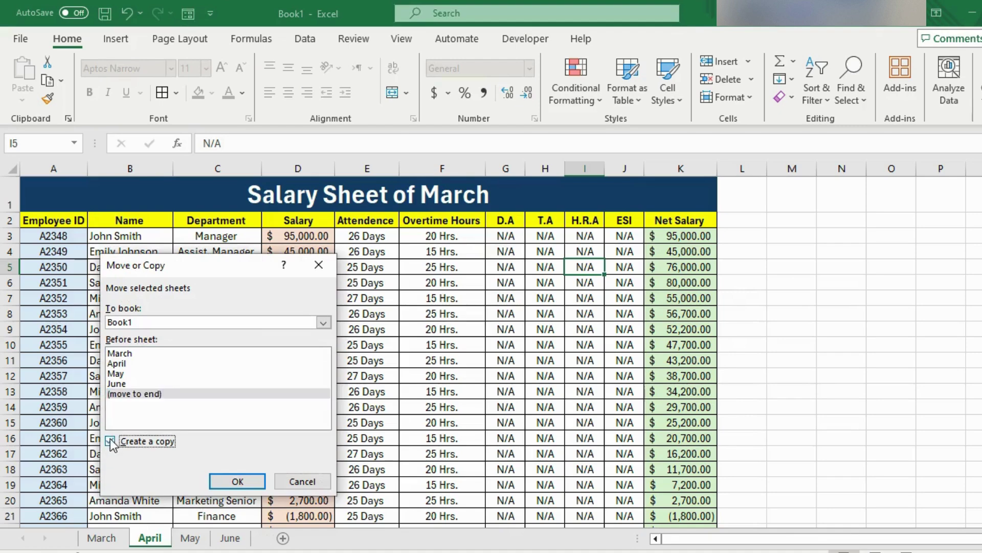
{"action": "left_click", "coordinate": [324, 321]}
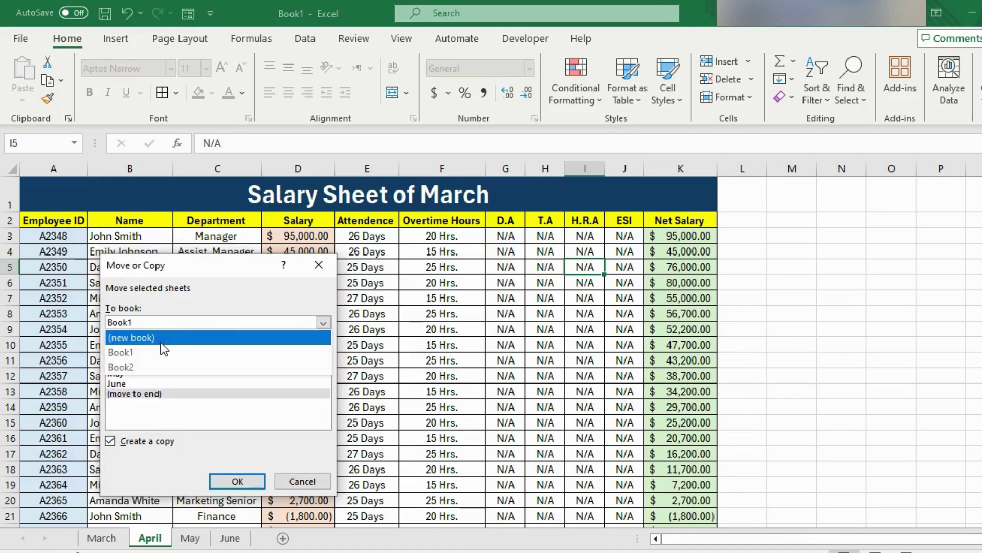
{"action": "left_click", "coordinate": [160, 339]}
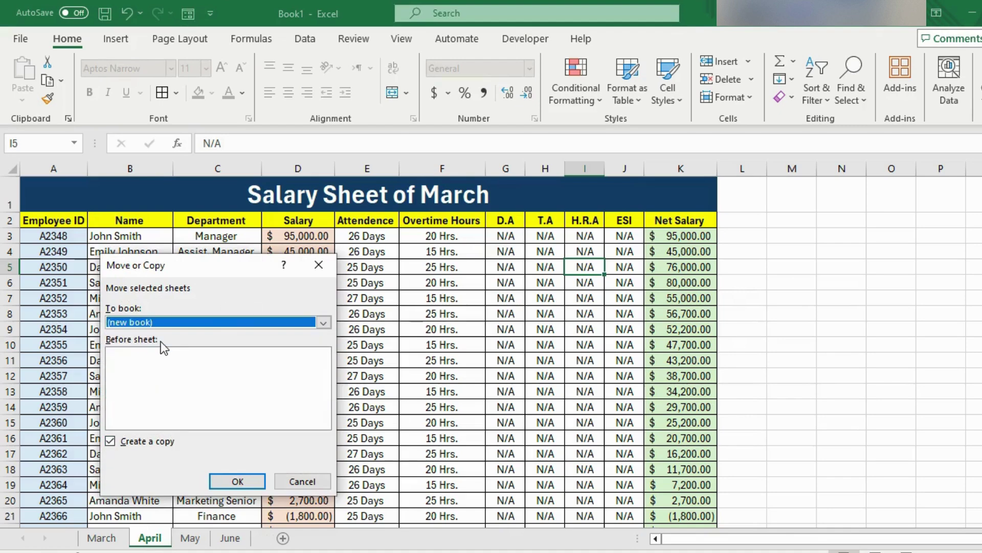
{"action": "left_click", "coordinate": [228, 483]}
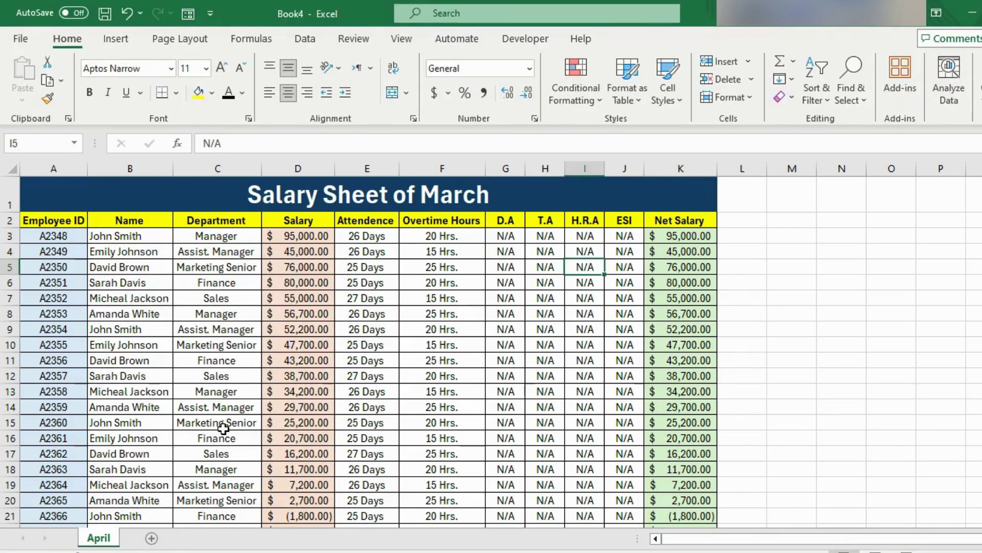
{"action": "scroll", "coordinate": [406, 430], "scroll_direction": "down", "scroll_amount": 8}
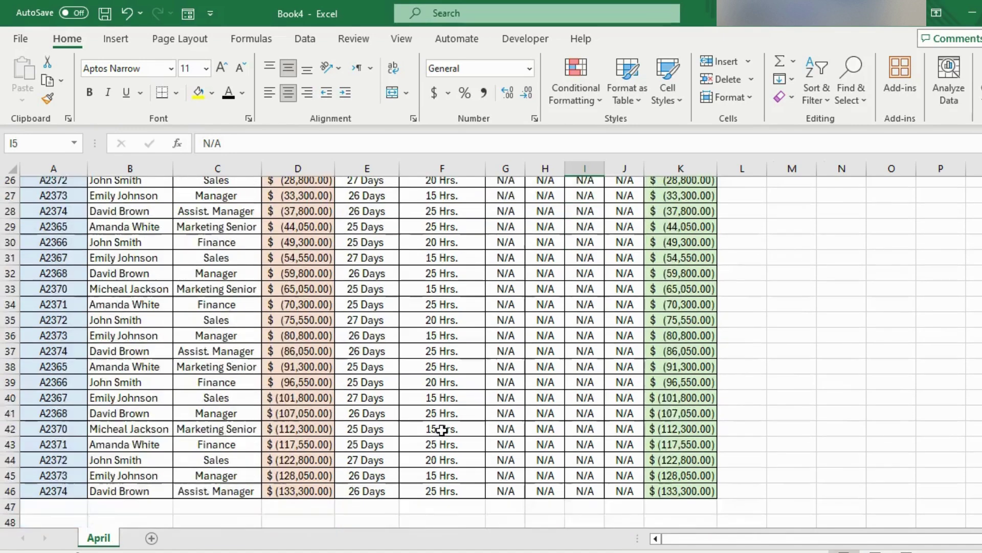
{"action": "scroll", "coordinate": [439, 430], "scroll_direction": "up", "scroll_amount": 8}
{"action": "left_click", "coordinate": [477, 280]}
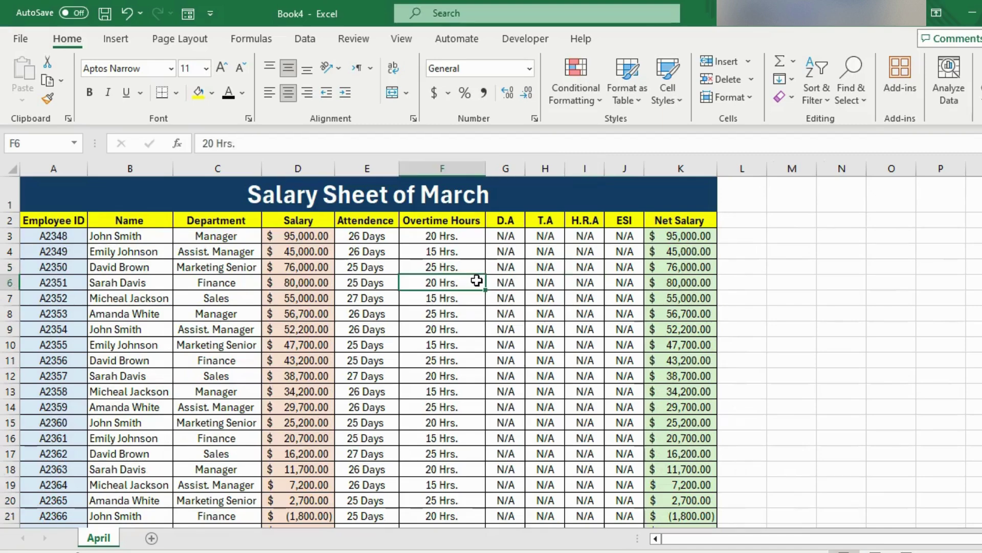